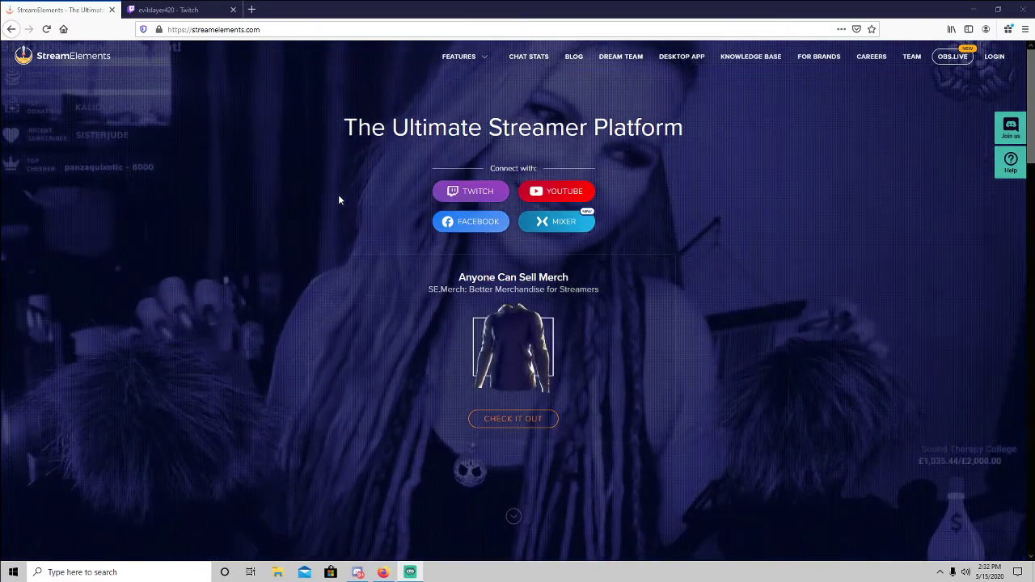
Log in to StreamElements by connecting with Twitch.
{"action": "left_click", "coordinate": [304, 29]}
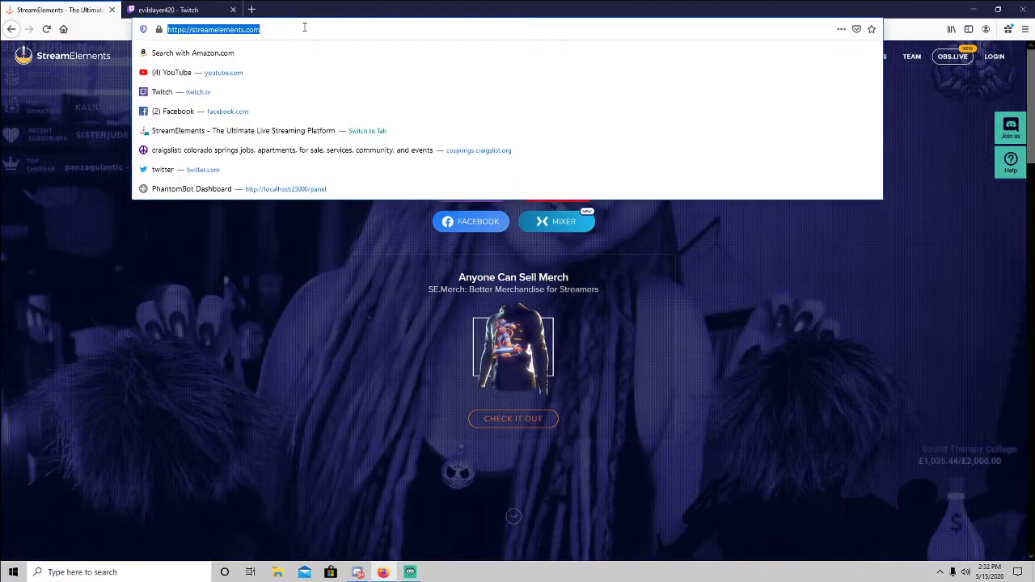
{"action": "left_click", "coordinate": [405, 204]}
{"action": "left_click", "coordinate": [476, 194]}
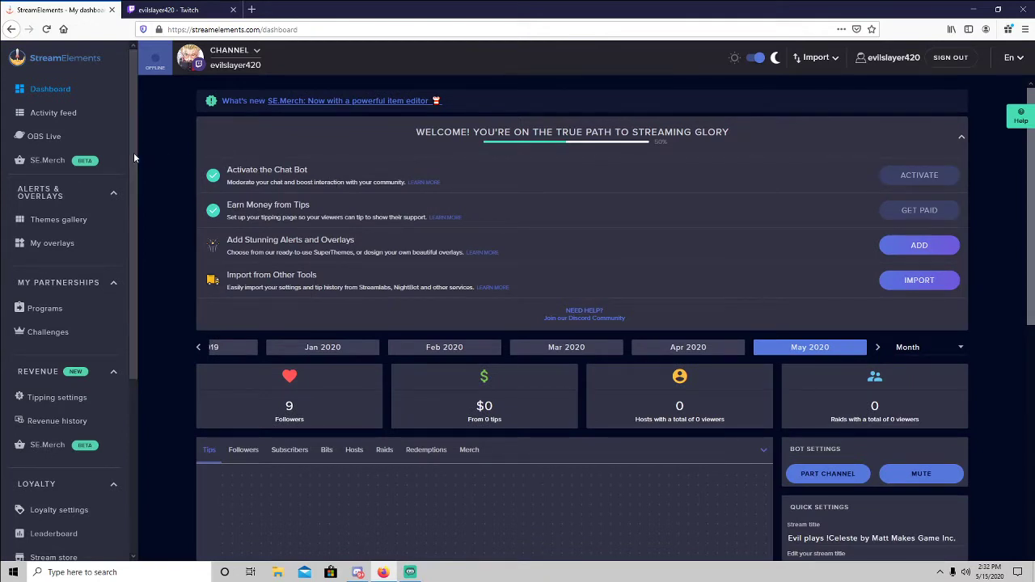
Open the channel's loyalty settings and enable loyalty.
{"action": "left_click_drag", "start_coordinate": [133, 152], "coordinate": [124, 307]}
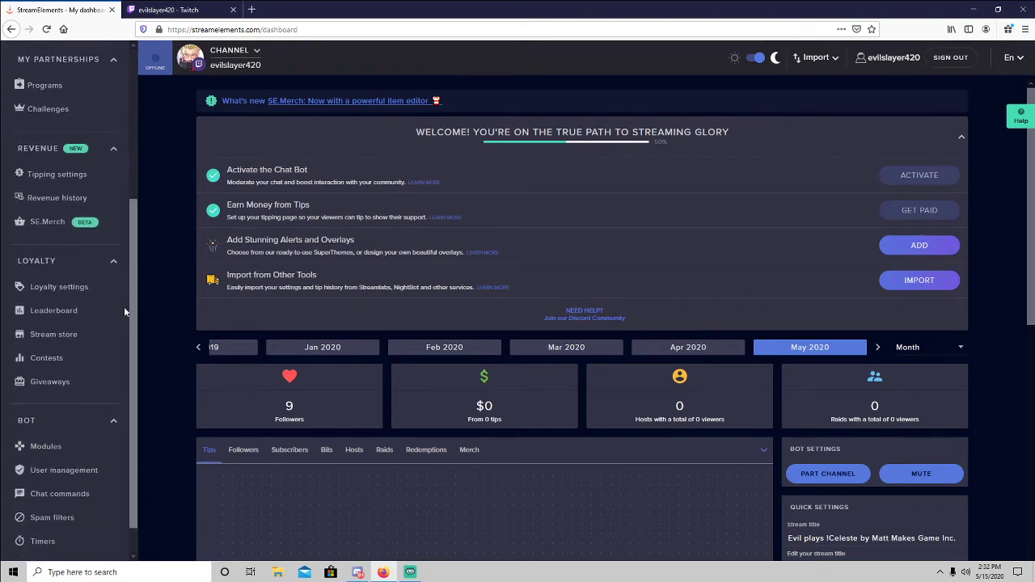
{"action": "left_click", "coordinate": [79, 289]}
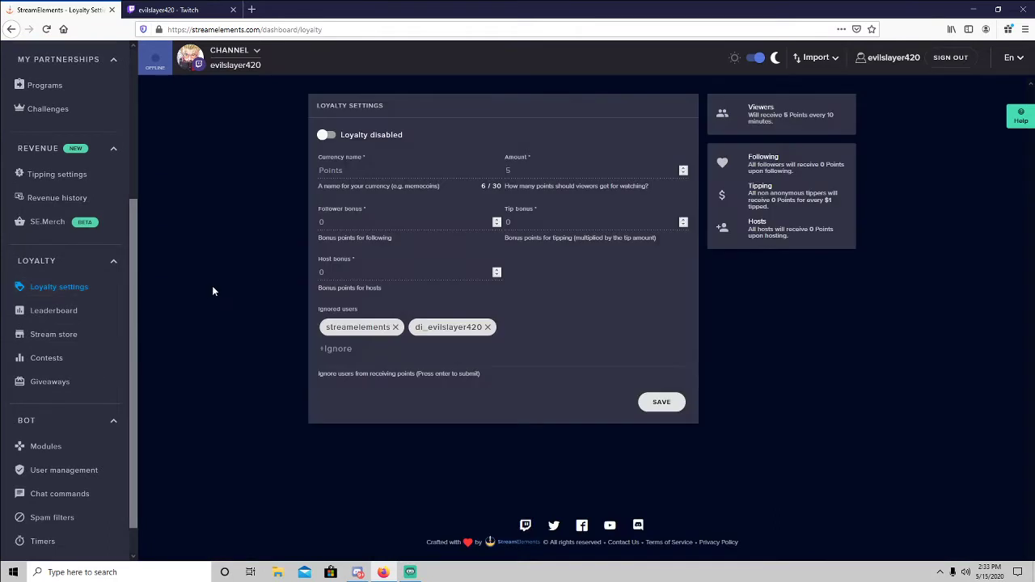
{"action": "left_click", "coordinate": [322, 135]}
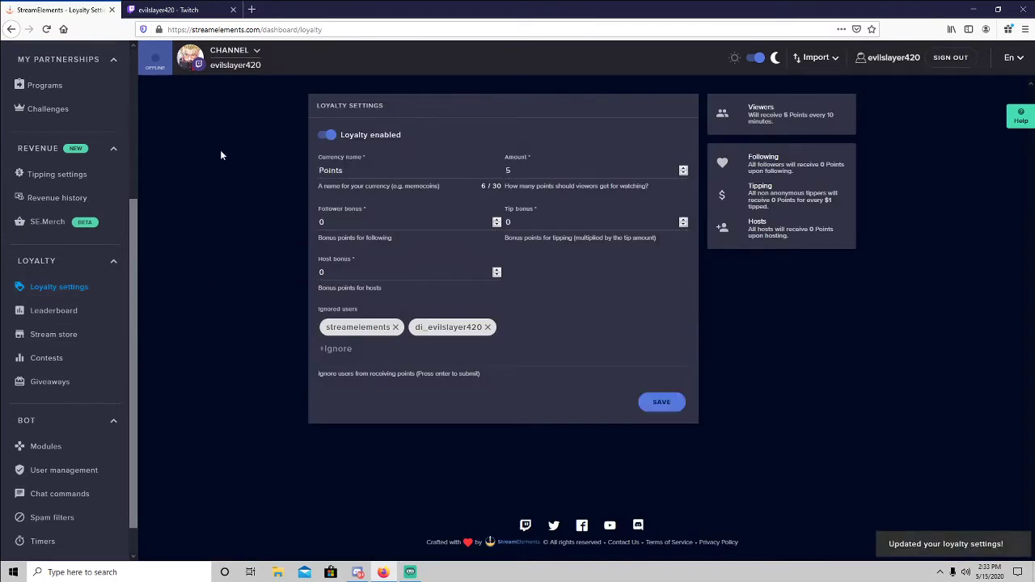
Name the loyalty currency Gold, set the follower and host bonuses to 10 each, and save the settings.
{"action": "left_click_drag", "start_coordinate": [351, 168], "coordinate": [263, 170]}
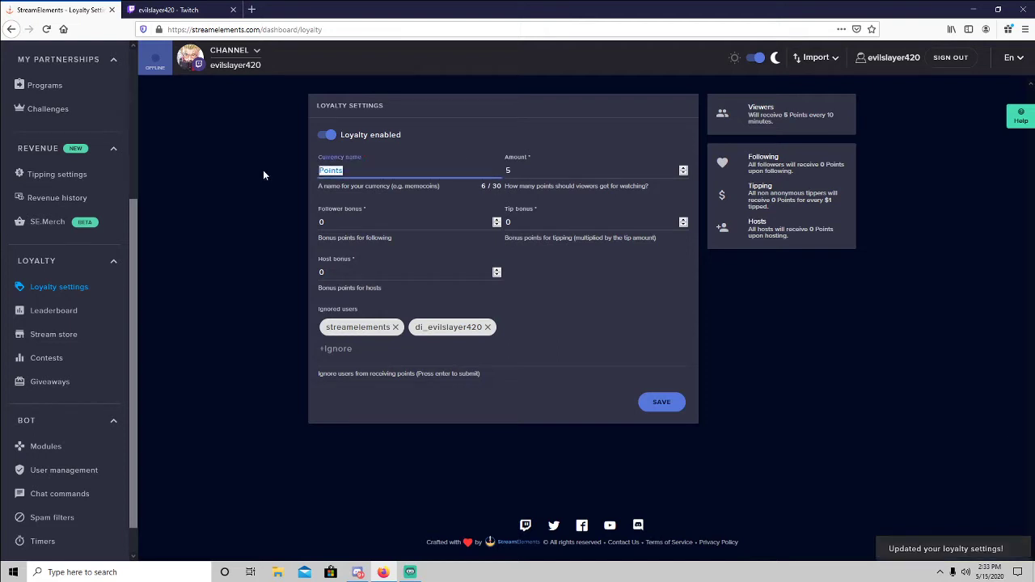
{"action": "type", "text": "Gold"}
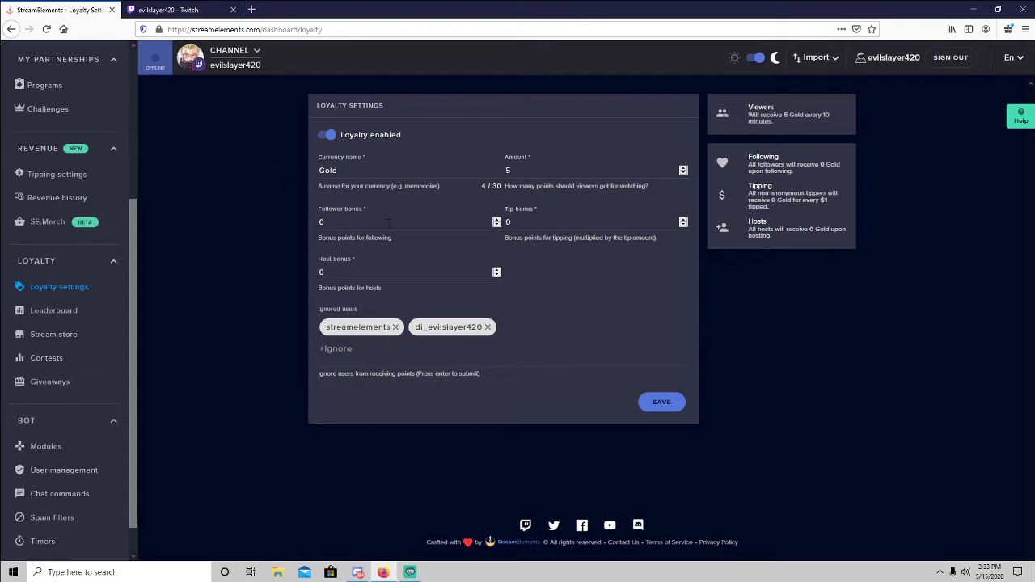
{"action": "double_click", "coordinate": [338, 222]}
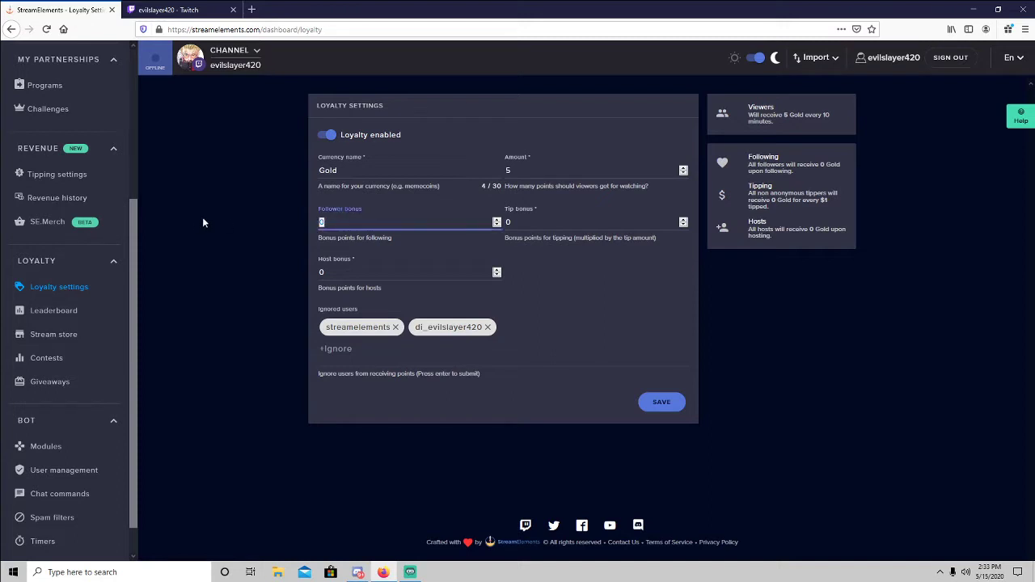
{"action": "type", "text": "10"}
{"action": "key", "text": "Tab"}
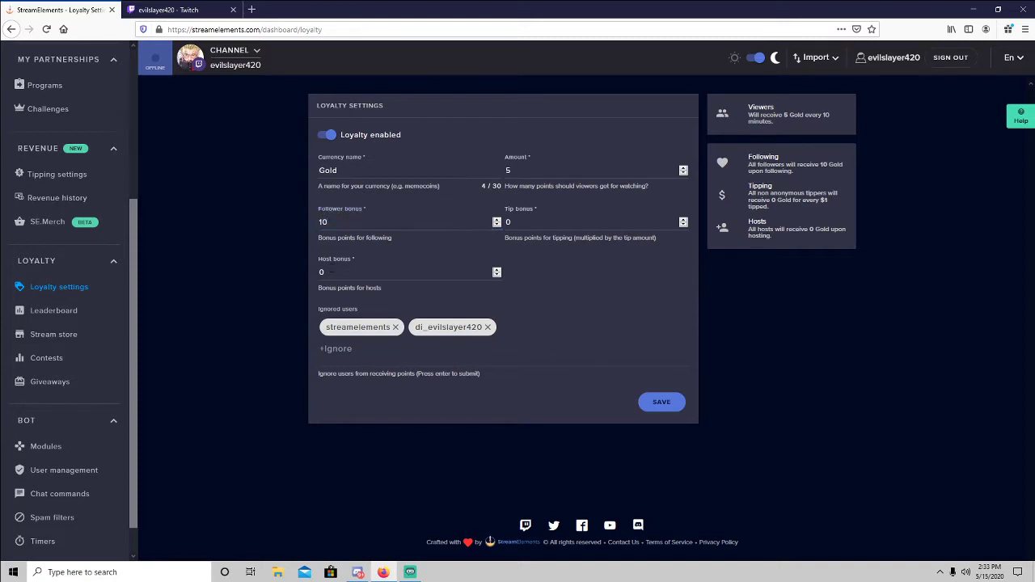
{"action": "type", "text": "10"}
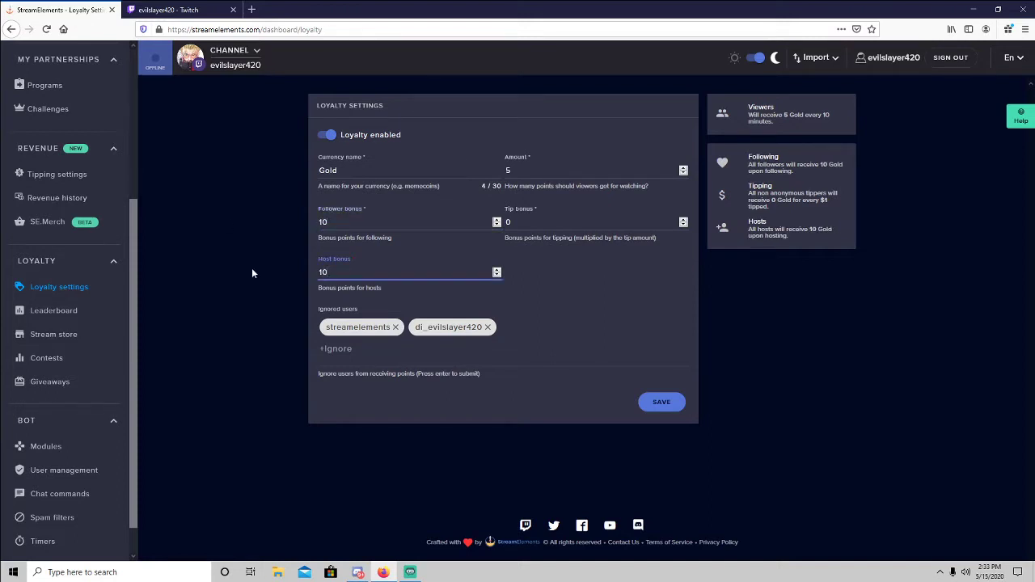
{"action": "left_click", "coordinate": [295, 267]}
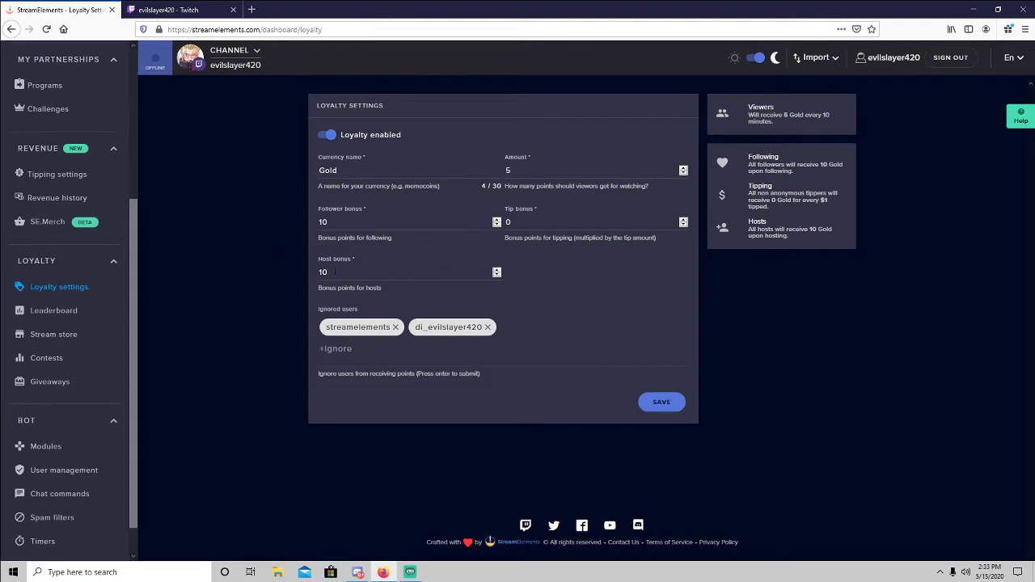
{"action": "left_click", "coordinate": [661, 402]}
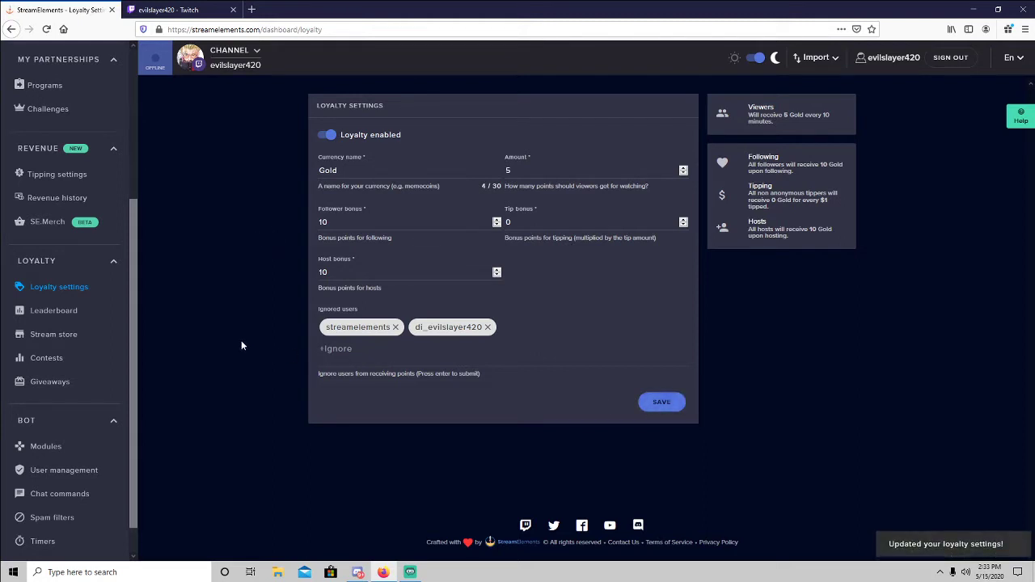
{"action": "left_click", "coordinate": [459, 329]}
{"action": "left_click", "coordinate": [647, 395]}
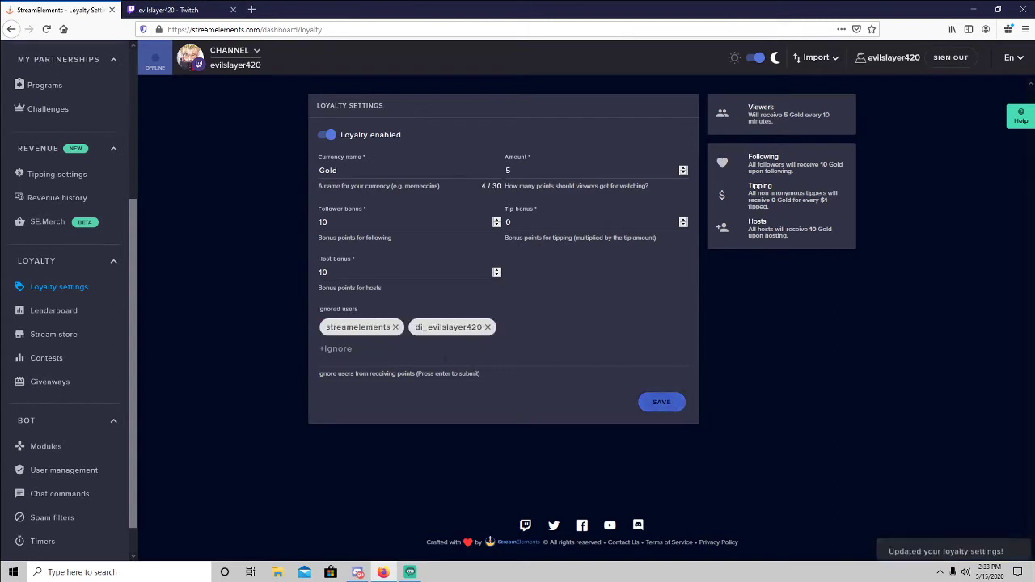
Open the bot's modules page.
{"action": "left_click_drag", "start_coordinate": [135, 305], "coordinate": [129, 313]}
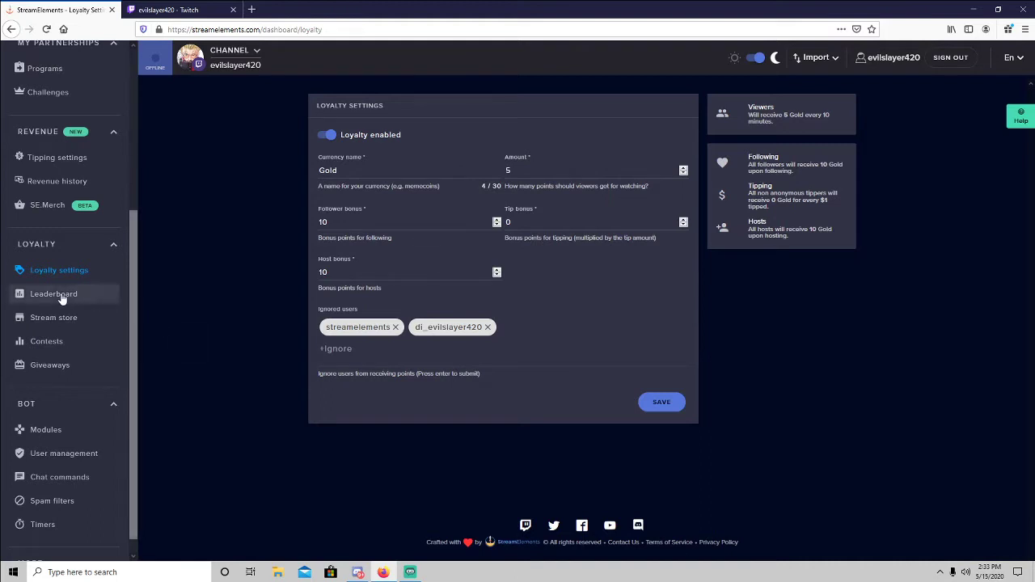
{"action": "left_click_drag", "start_coordinate": [129, 303], "coordinate": [133, 316]}
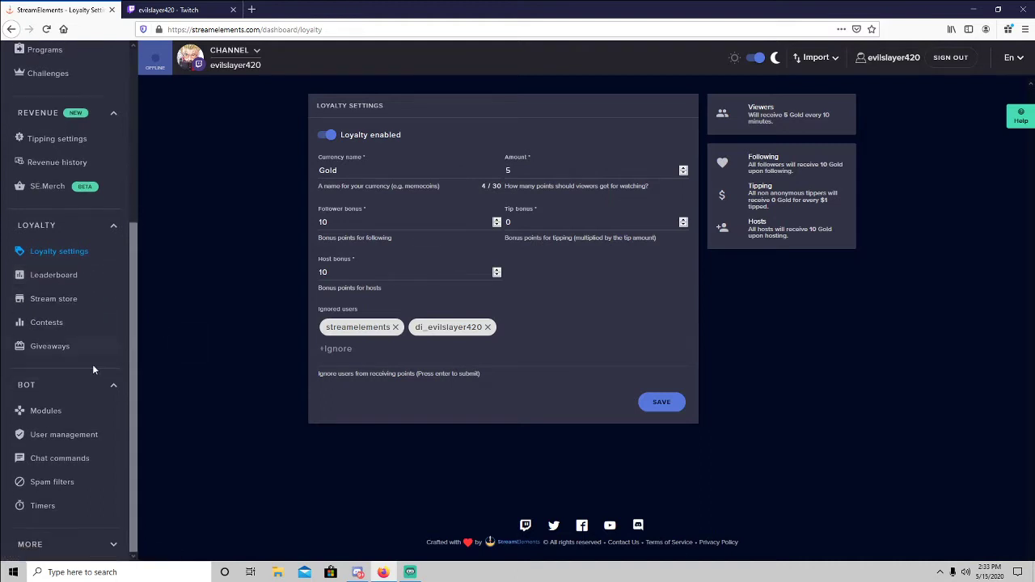
{"action": "double_click", "coordinate": [38, 385]}
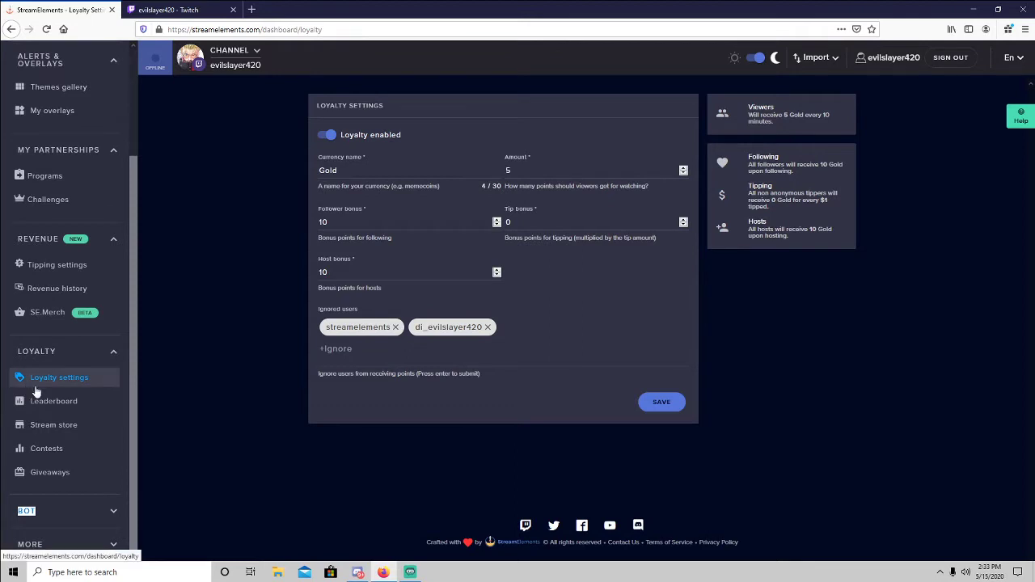
{"action": "left_click", "coordinate": [115, 512]}
{"action": "scroll", "coordinate": [89, 485], "scroll_direction": "down", "scroll_amount": 2}
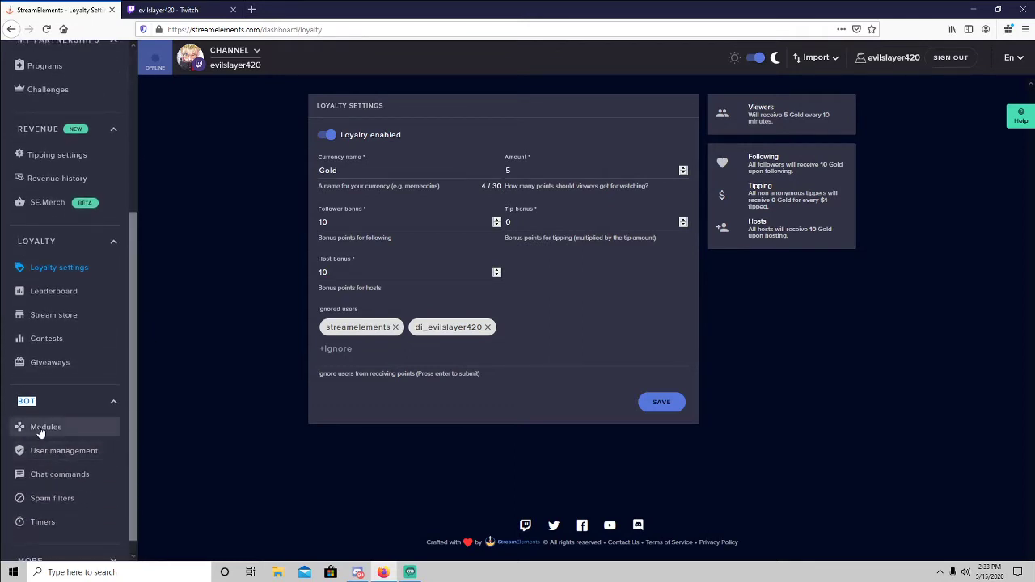
{"action": "left_click", "coordinate": [44, 431]}
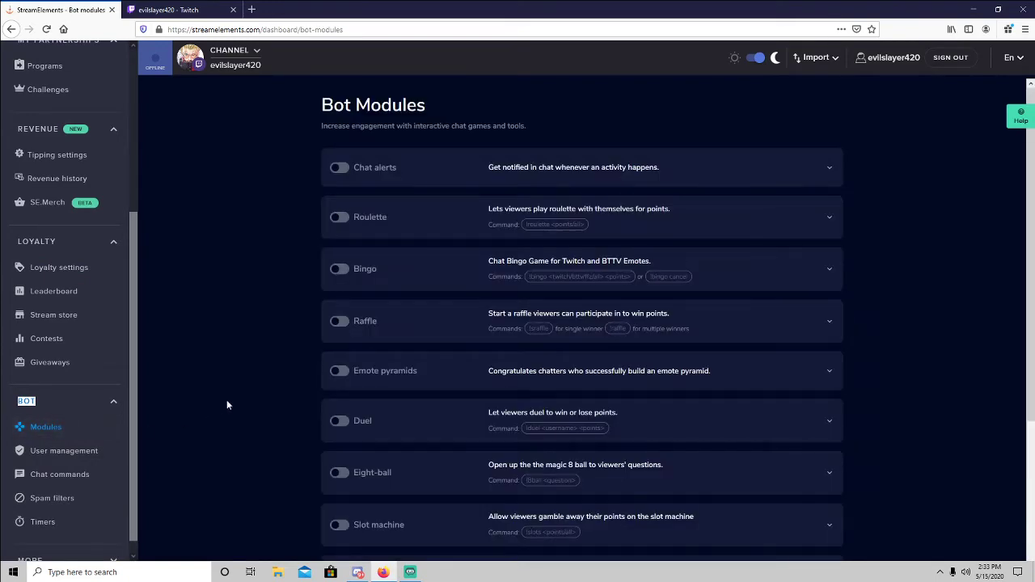
Enable the Raffle module and expand its settings.
{"action": "scroll", "coordinate": [231, 399], "scroll_direction": "down", "scroll_amount": 2}
{"action": "scroll", "coordinate": [239, 390], "scroll_direction": "up", "scroll_amount": 2}
{"action": "scroll", "coordinate": [241, 387], "scroll_direction": "down", "scroll_amount": 2}
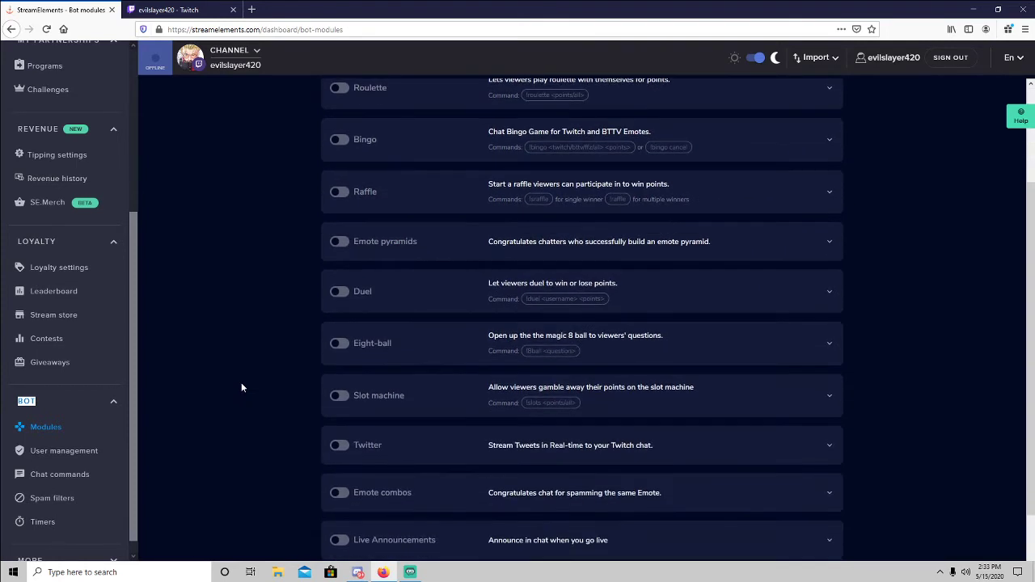
{"action": "scroll", "coordinate": [260, 383], "scroll_direction": "up", "scroll_amount": 2}
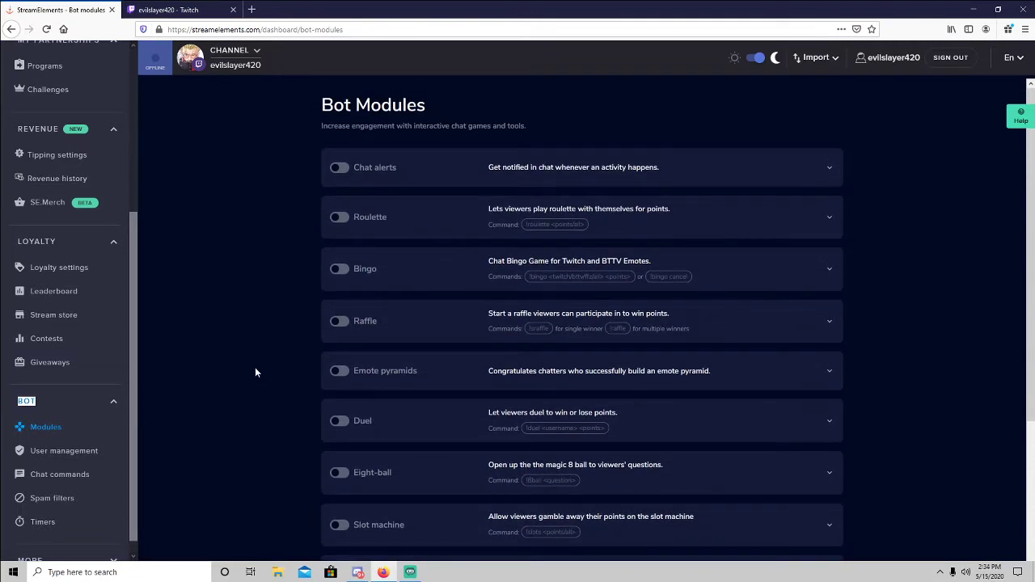
{"action": "left_click", "coordinate": [340, 321]}
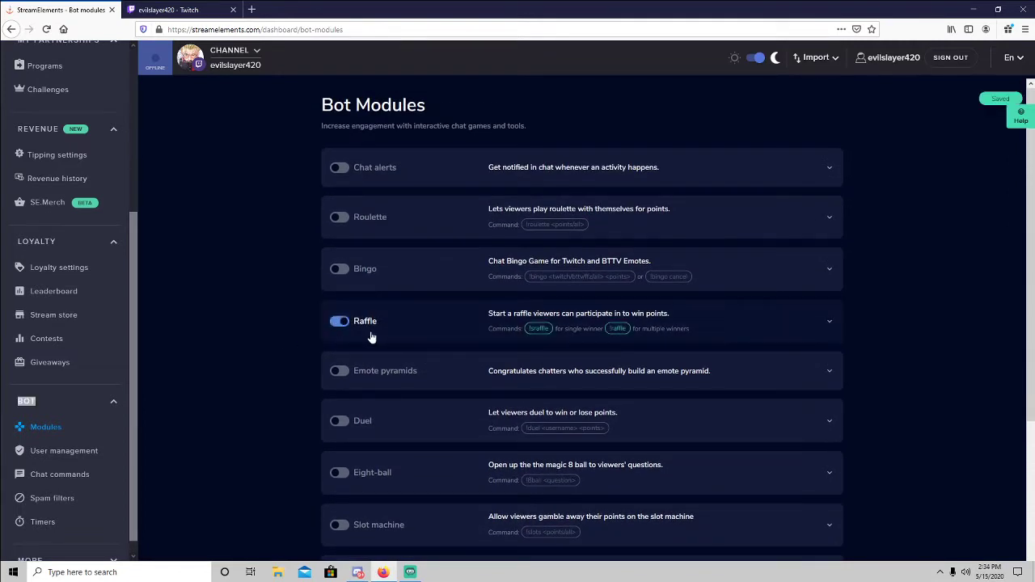
{"action": "left_click", "coordinate": [829, 323]}
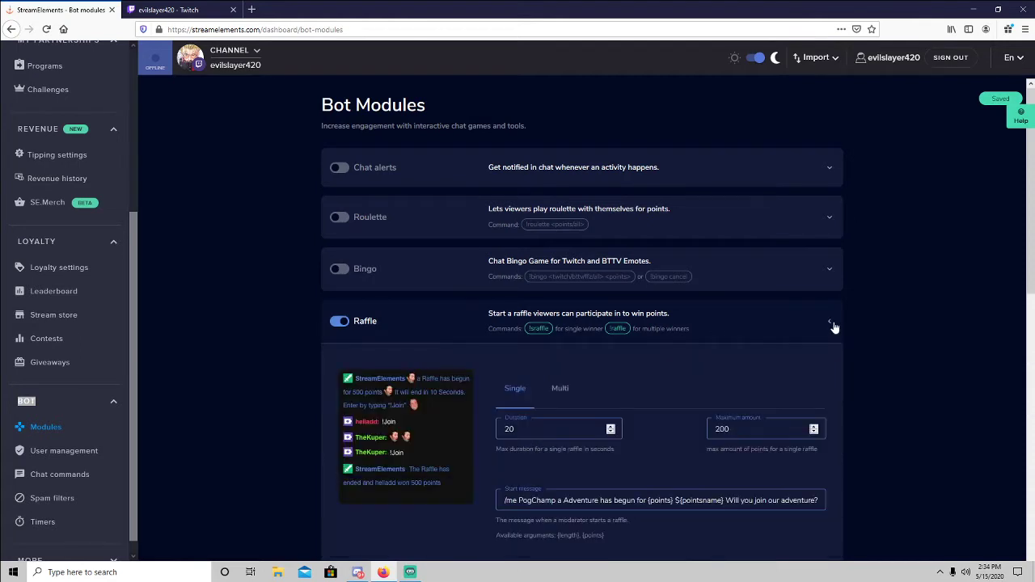
Examine the single-winner raffle's duration, maximum amount and chat messages, along with the module's raffle commands.
{"action": "scroll", "coordinate": [677, 383], "scroll_direction": "down", "scroll_amount": 1}
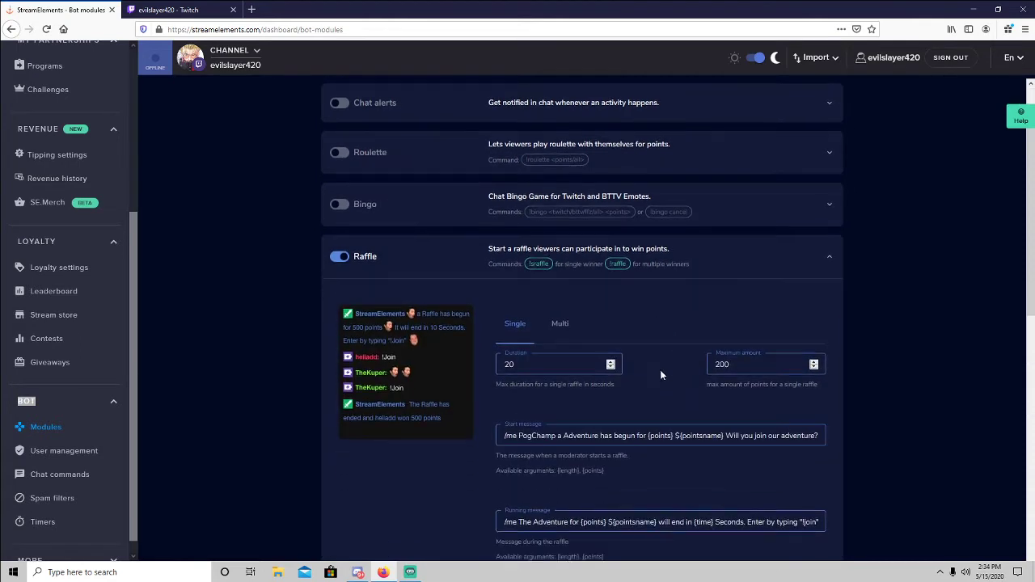
{"action": "scroll", "coordinate": [652, 369], "scroll_direction": "down", "scroll_amount": 2}
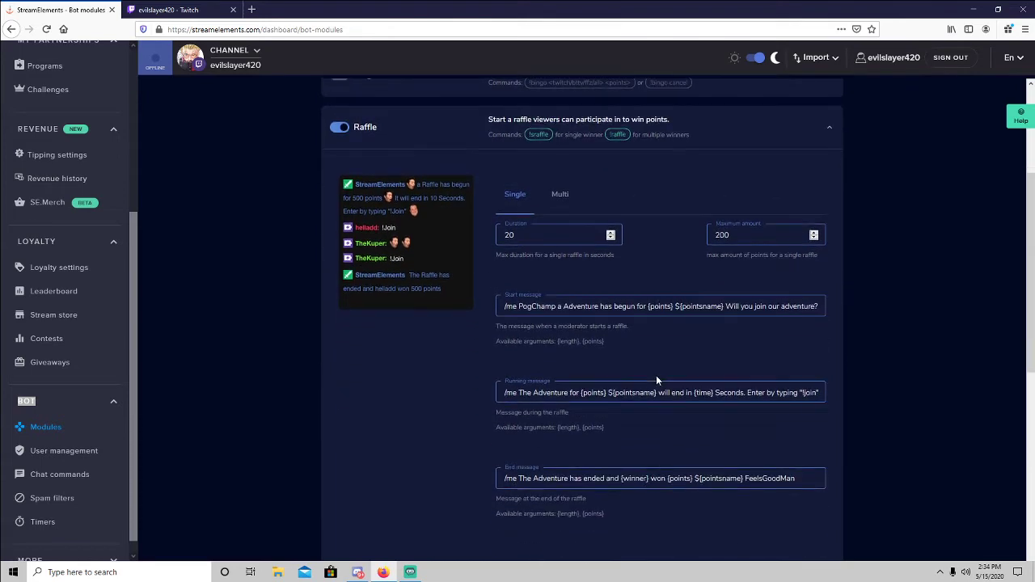
{"action": "scroll", "coordinate": [663, 356], "scroll_direction": "up", "scroll_amount": 1}
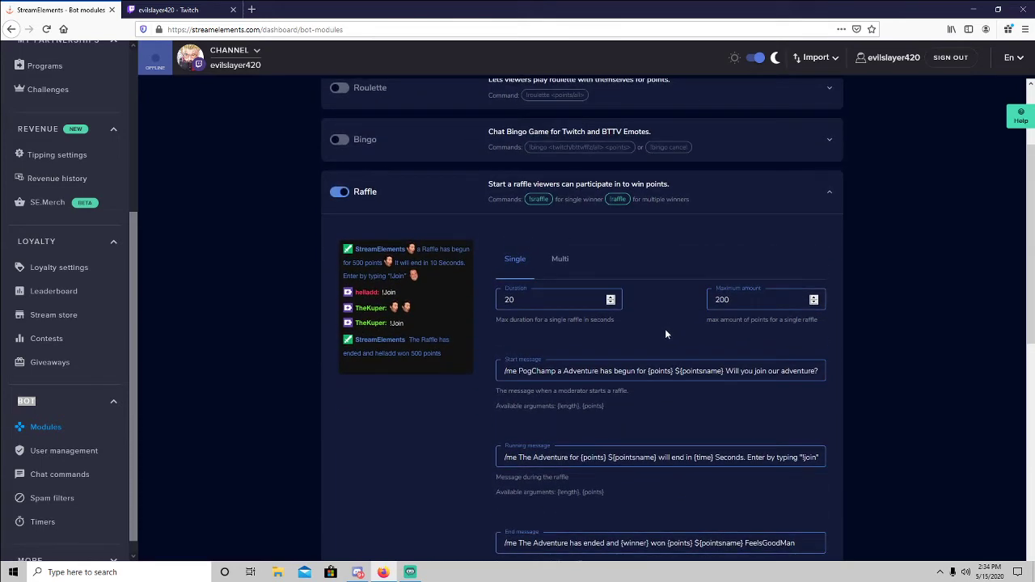
{"action": "double_click", "coordinate": [722, 299]}
{"action": "left_click", "coordinate": [682, 321]}
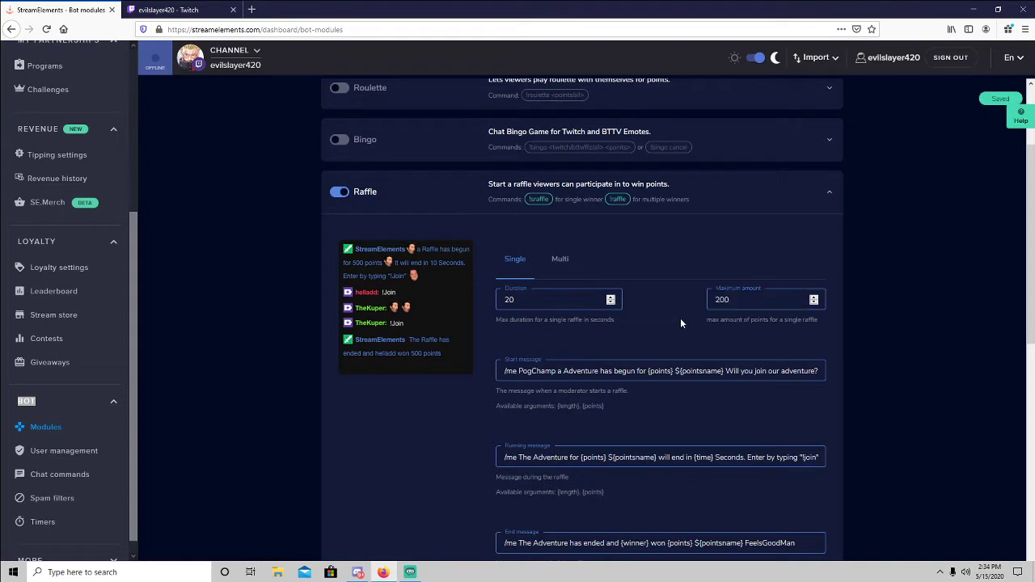
{"action": "scroll", "coordinate": [677, 283], "scroll_direction": "up", "scroll_amount": 3}
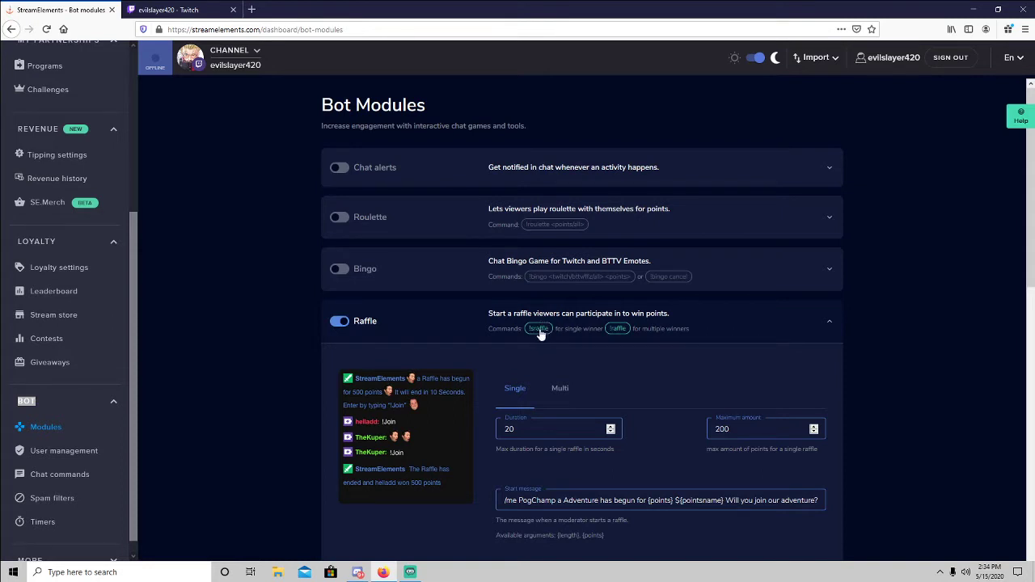
{"action": "left_click", "coordinate": [622, 333]}
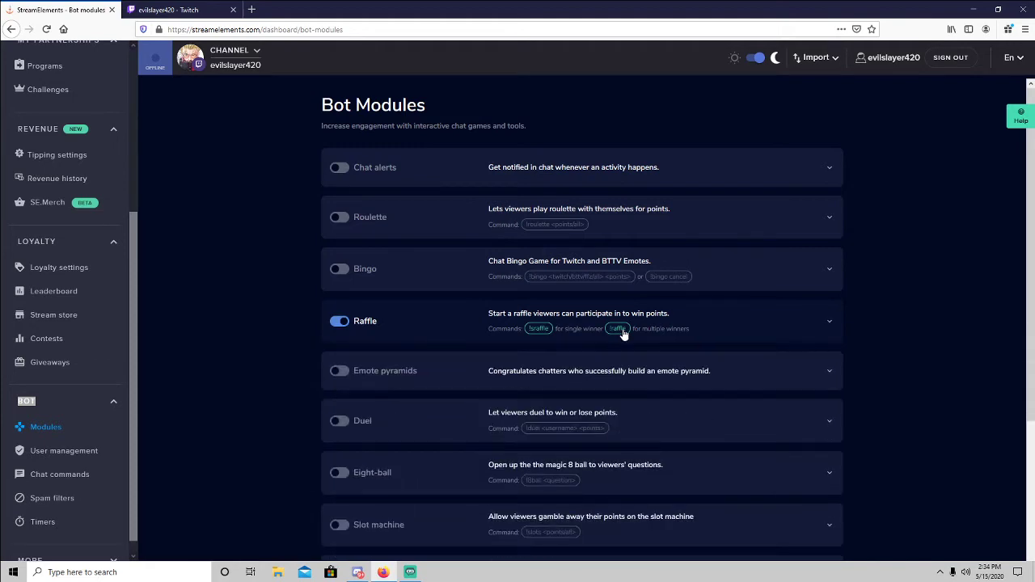
{"action": "left_click", "coordinate": [622, 334]}
{"action": "scroll", "coordinate": [655, 350], "scroll_direction": "down", "scroll_amount": 1}
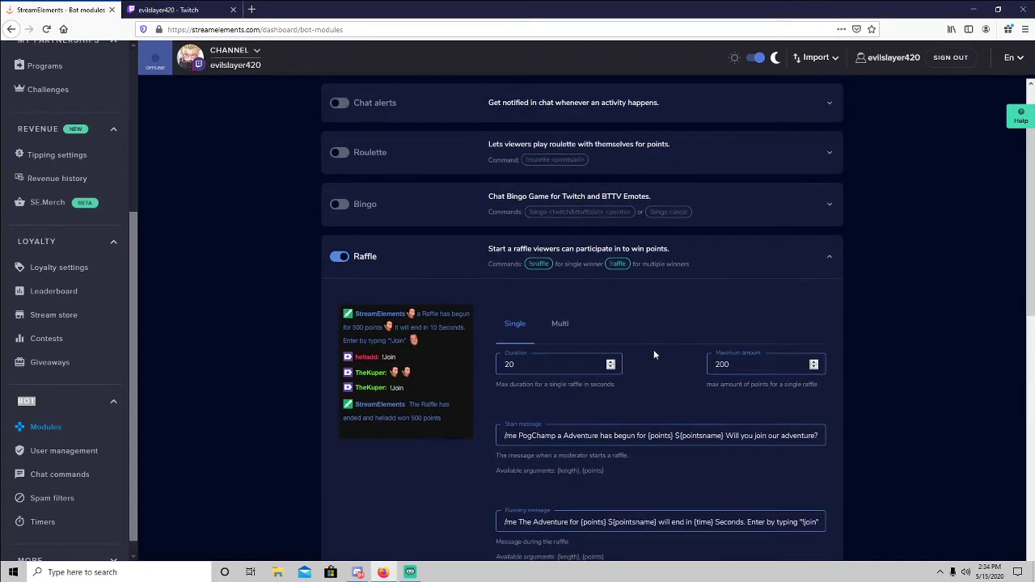
{"action": "scroll", "coordinate": [654, 354], "scroll_direction": "down", "scroll_amount": 1}
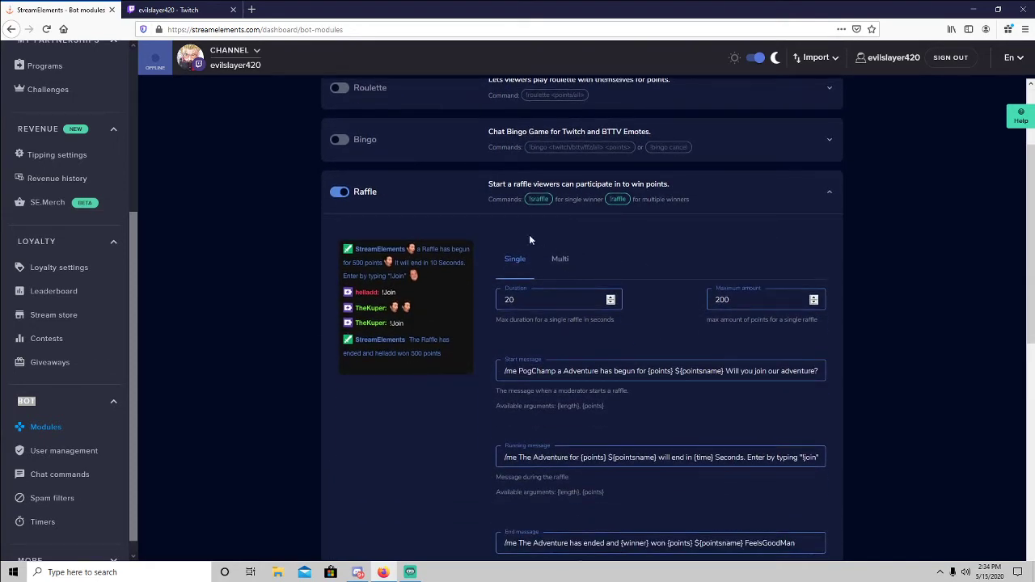
Show the multi-winner raffle settings and examine their duration, maximum amount and start, running and end messages.
{"action": "left_click", "coordinate": [569, 264]}
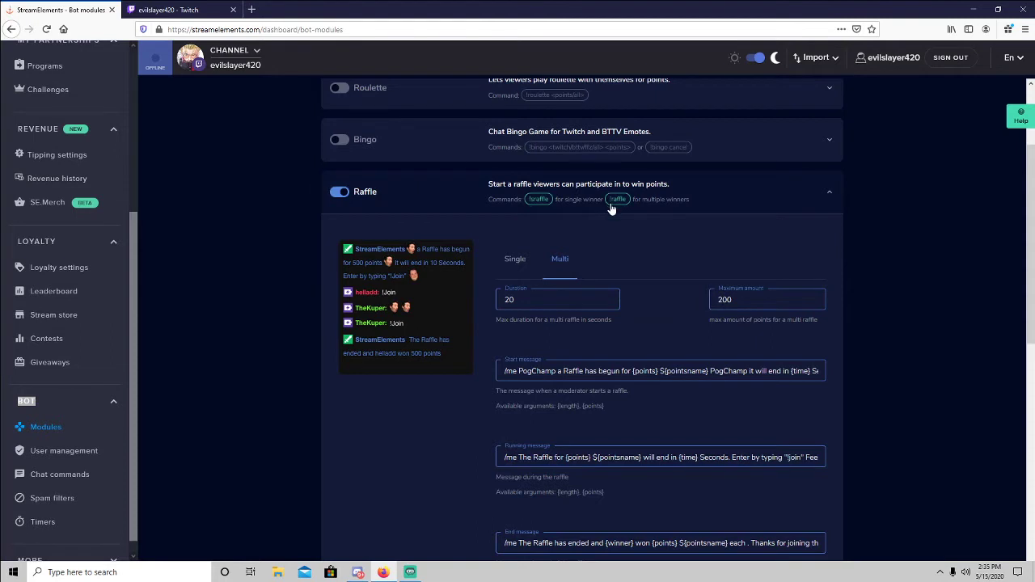
{"action": "double_click", "coordinate": [508, 299]}
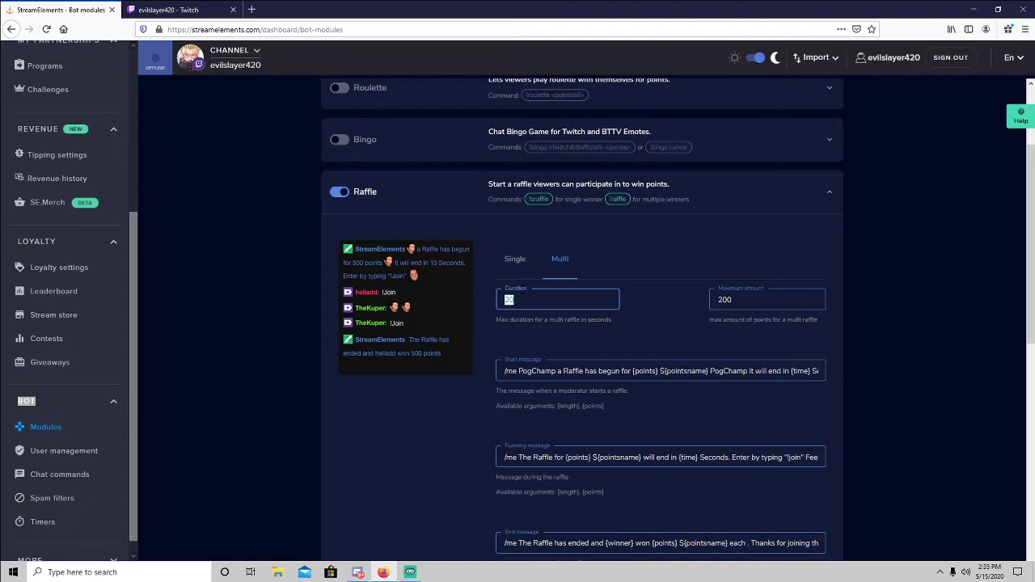
{"action": "left_click", "coordinate": [680, 304]}
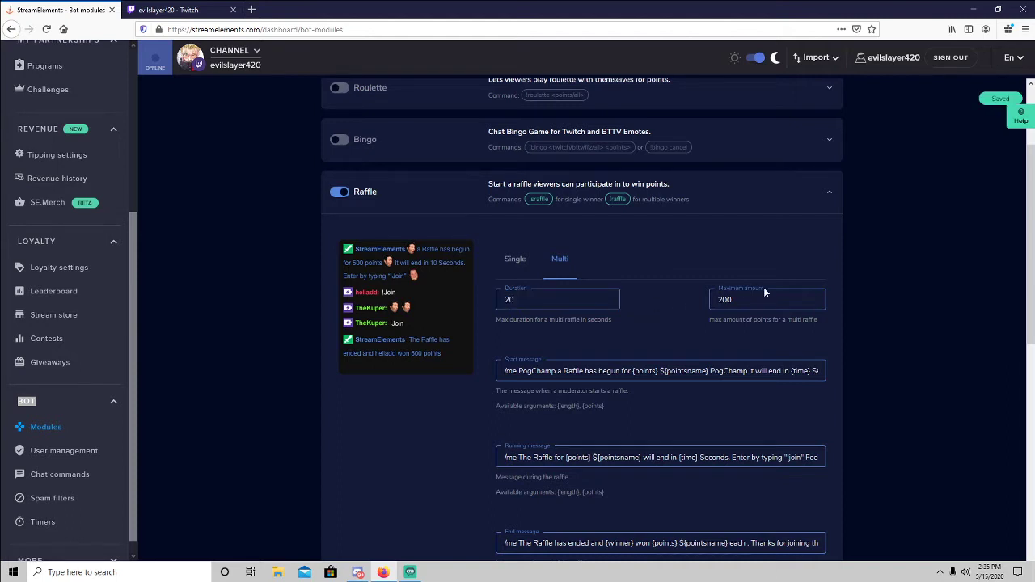
{"action": "double_click", "coordinate": [728, 299]}
{"action": "left_click", "coordinate": [683, 302]}
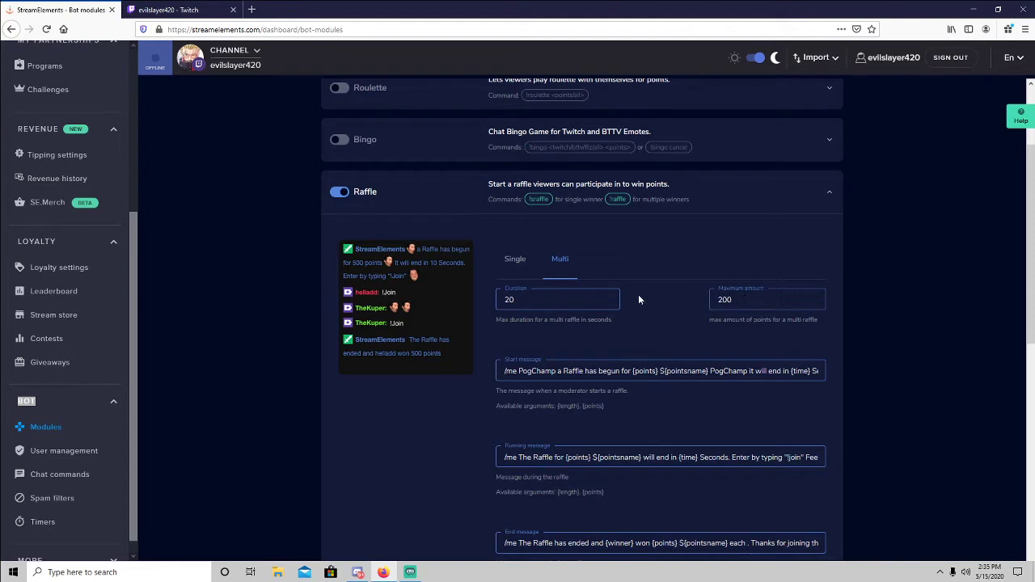
{"action": "scroll", "coordinate": [636, 306], "scroll_direction": "down", "scroll_amount": 3}
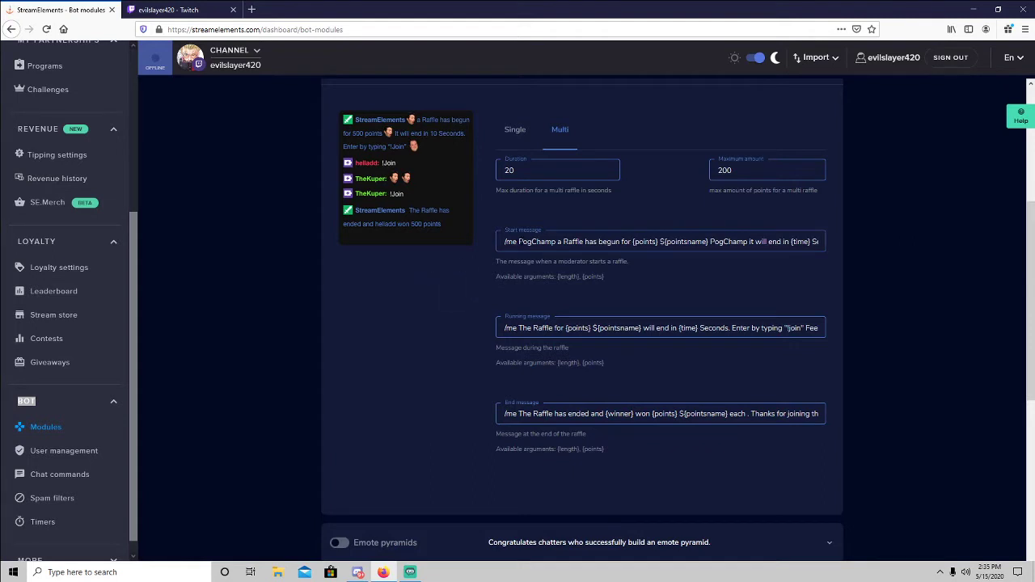
Examine the wording, emotes and variables in the multi-winner raffle's start message.
{"action": "double_click", "coordinate": [510, 241]}
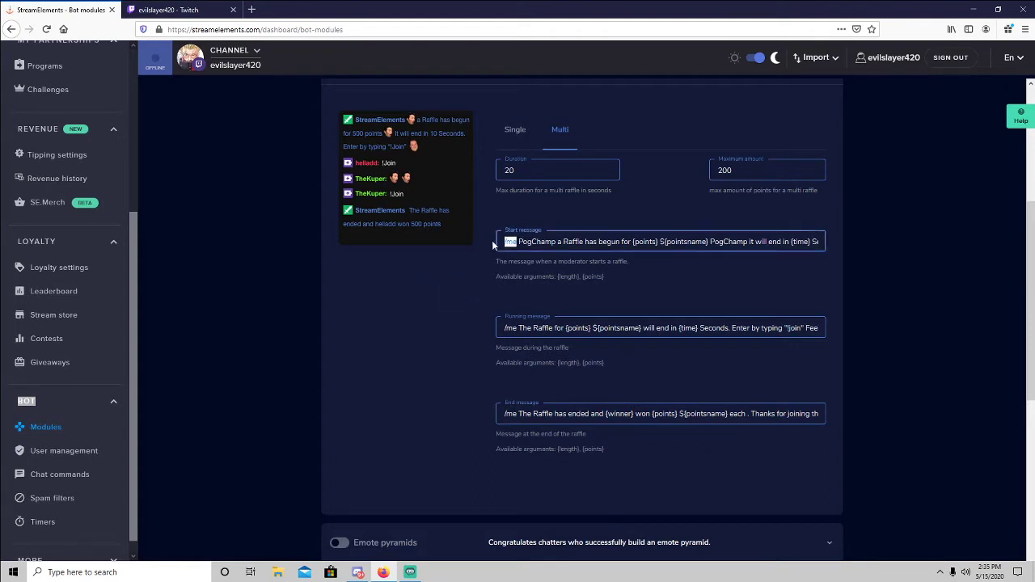
{"action": "left_click_drag", "start_coordinate": [556, 241], "coordinate": [518, 241]}
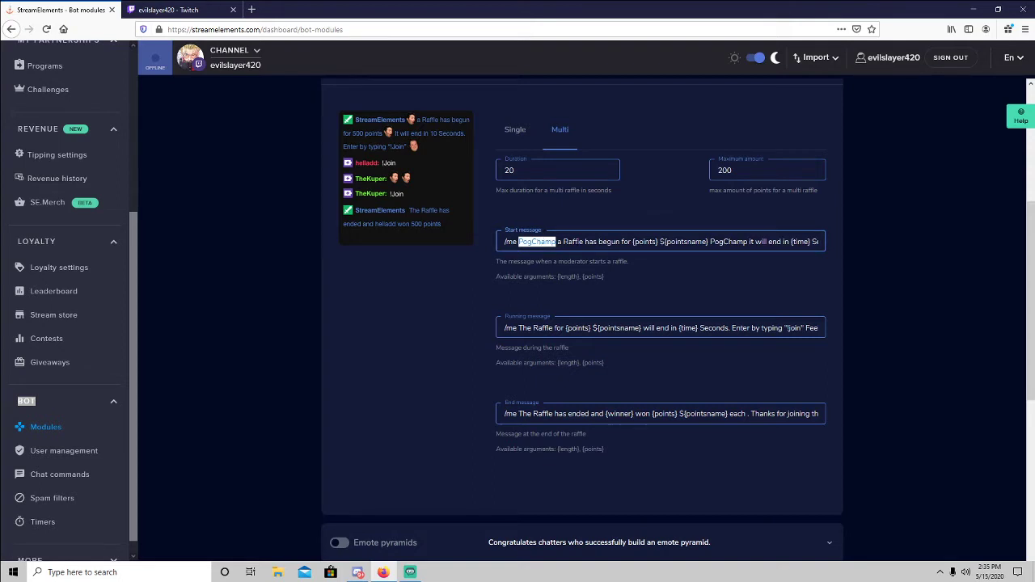
{"action": "left_click", "coordinate": [573, 241]}
{"action": "left_click_drag", "start_coordinate": [556, 241], "coordinate": [631, 241]}
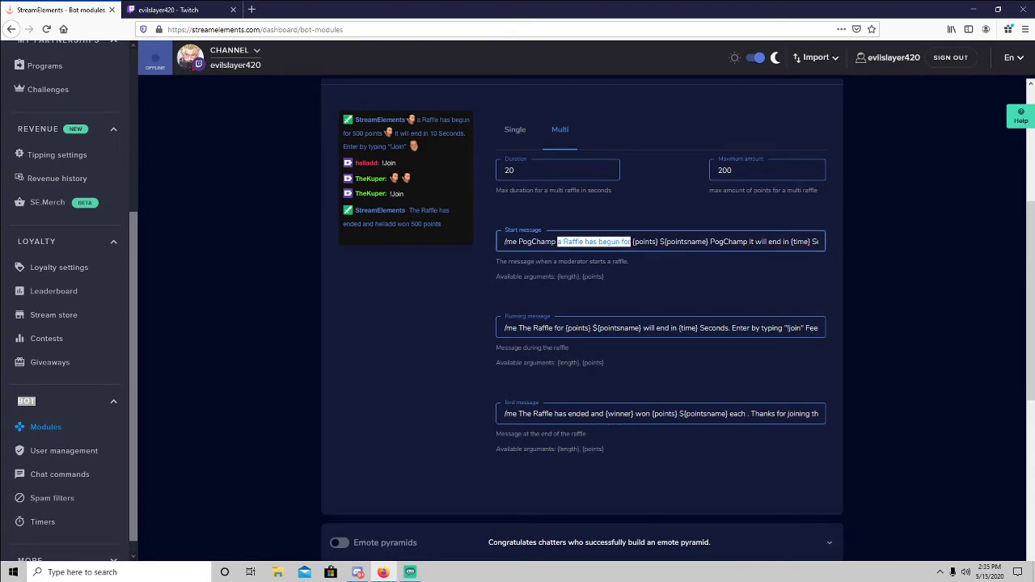
{"action": "left_click", "coordinate": [732, 241]}
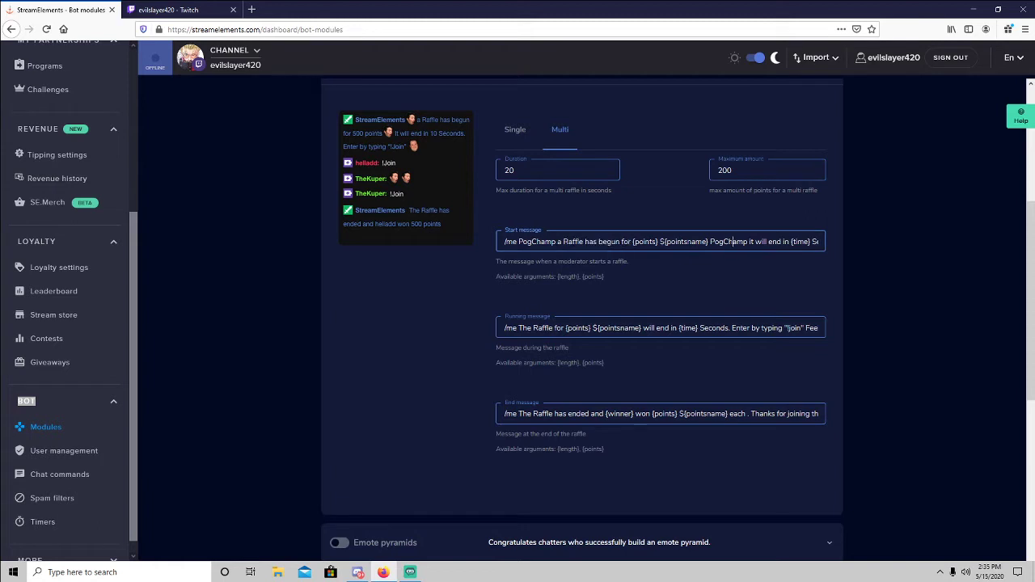
{"action": "left_click_drag", "start_coordinate": [710, 241], "coordinate": [816, 263]}
{"action": "left_click", "coordinate": [816, 263]}
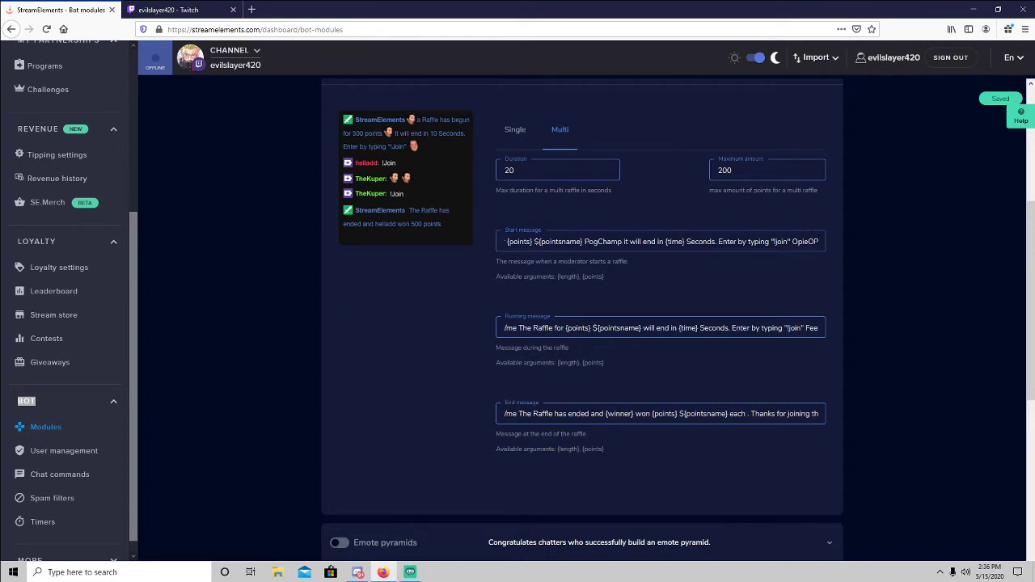
{"action": "left_click_drag", "start_coordinate": [819, 241], "coordinate": [583, 241]}
{"action": "left_click", "coordinate": [660, 286]}
{"action": "left_click_drag", "start_coordinate": [533, 241], "coordinate": [498, 241]}
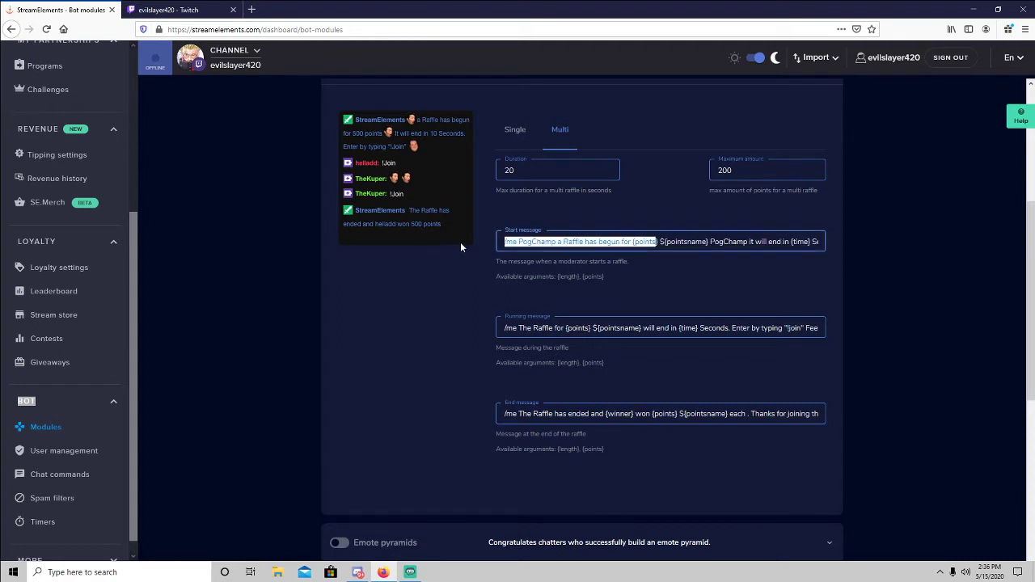
{"action": "left_click", "coordinate": [667, 274]}
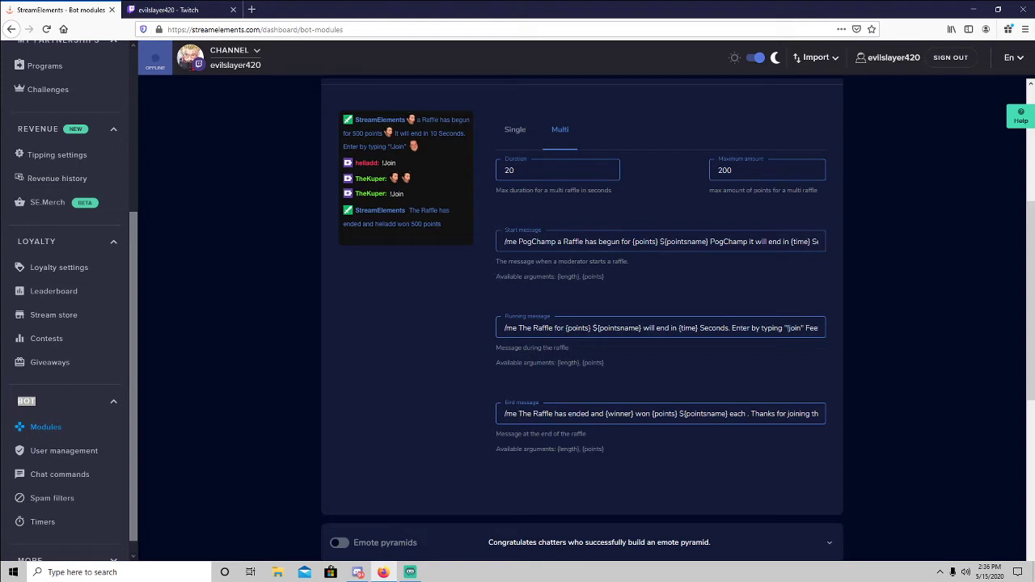
Replace the word Raffle with Adventure in the multi-winner raffle's start message.
{"action": "double_click", "coordinate": [574, 241]}
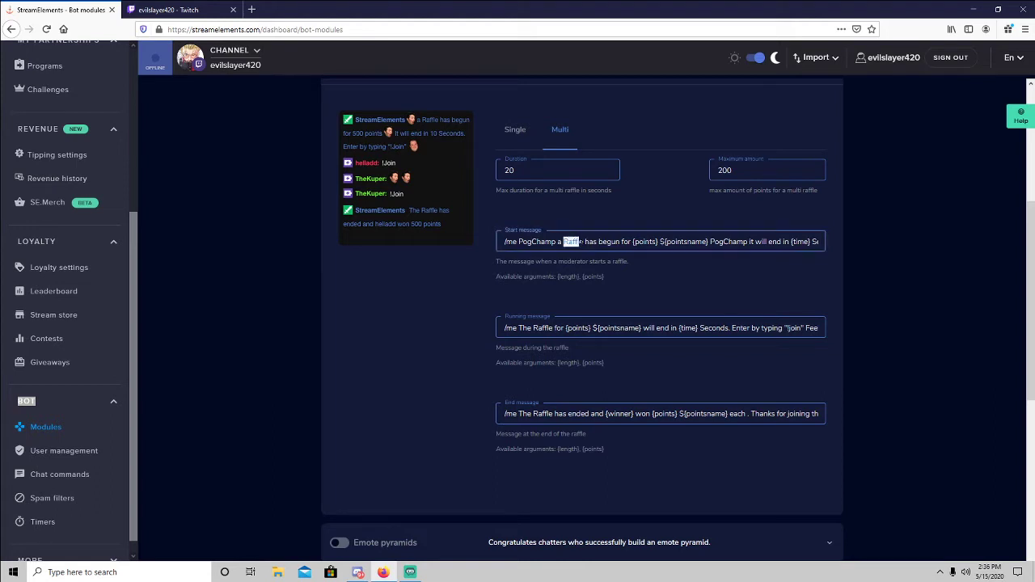
{"action": "type", "text": "Ad"}
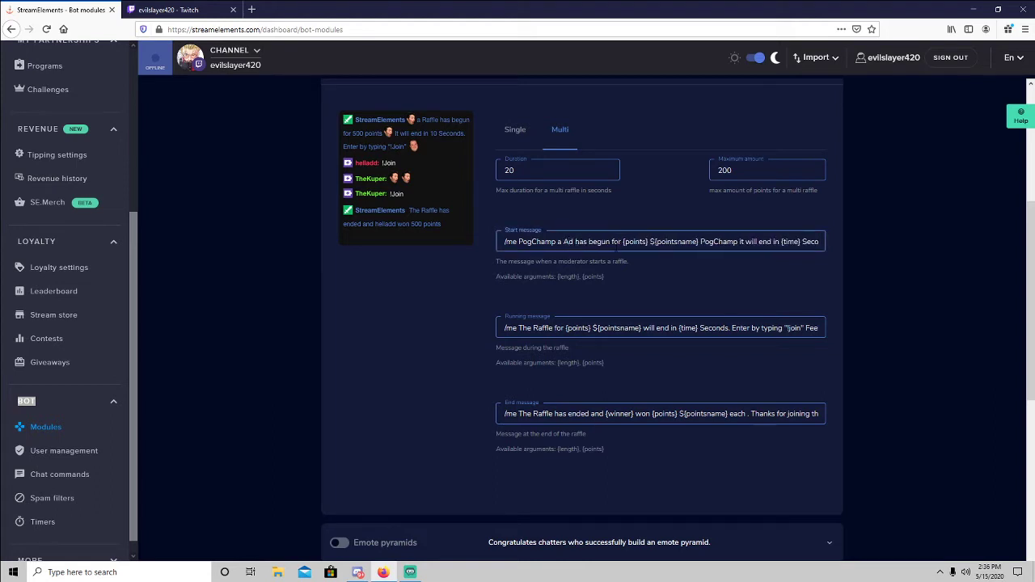
{"action": "type", "text": "venture"}
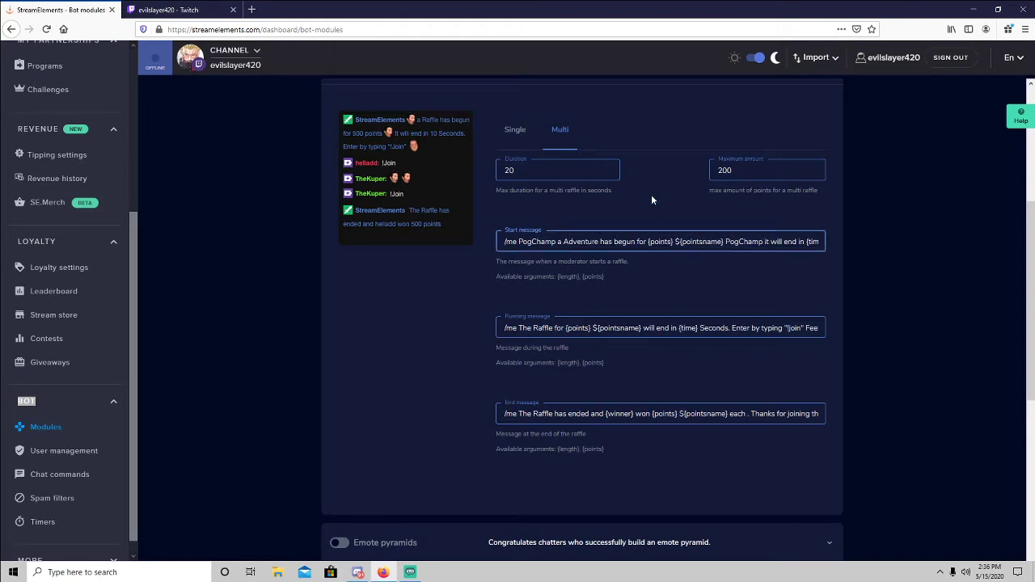
{"action": "left_click", "coordinate": [645, 205]}
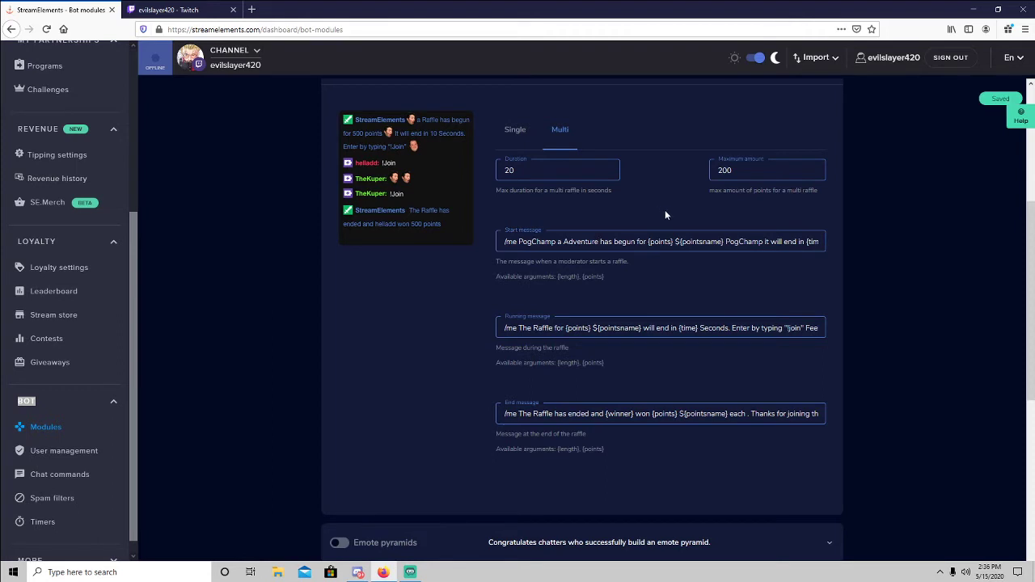
{"action": "scroll", "coordinate": [664, 212], "scroll_direction": "up", "scroll_amount": 1}
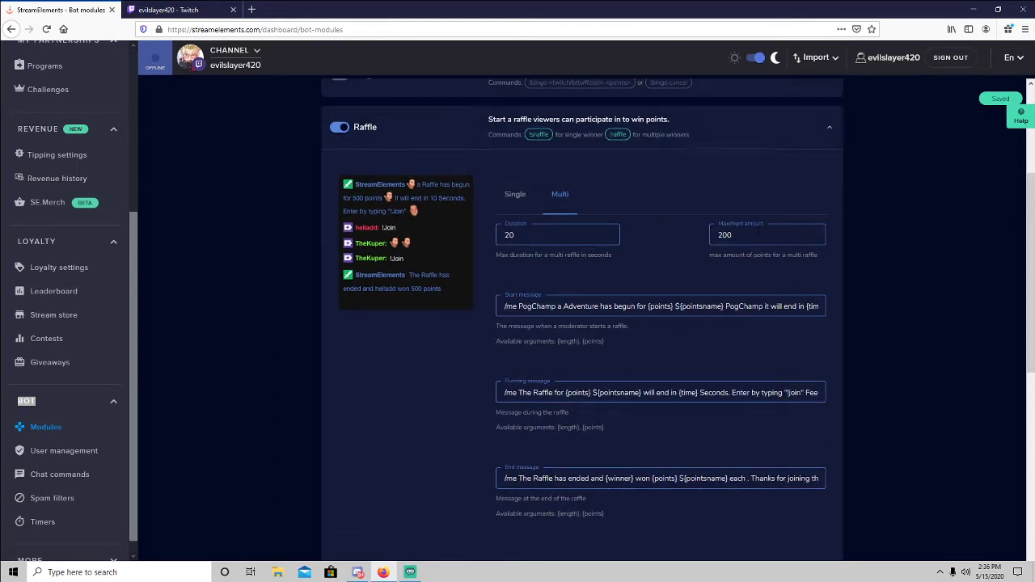
{"action": "key", "text": "Tab"}
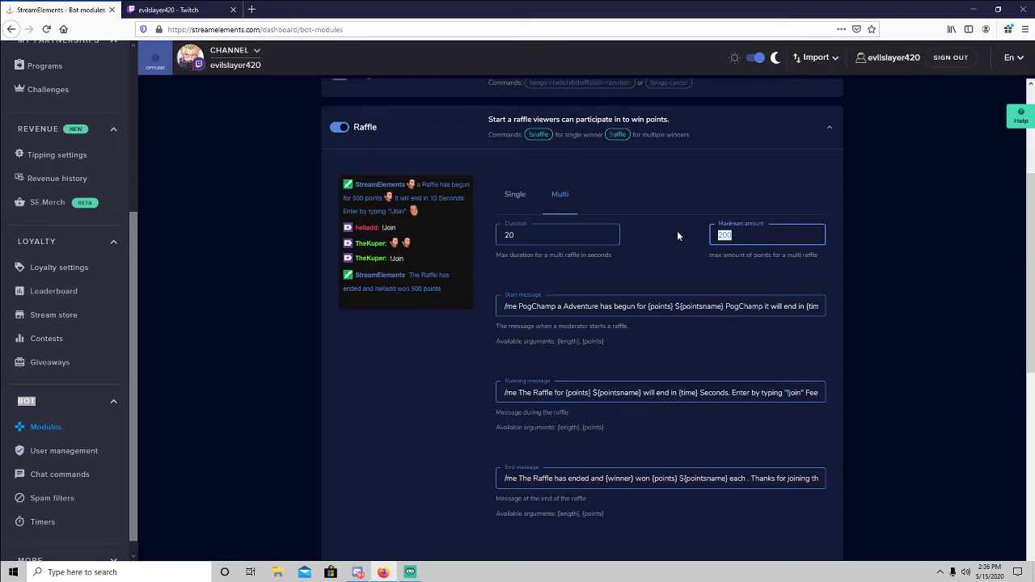
{"action": "left_click", "coordinate": [677, 235]}
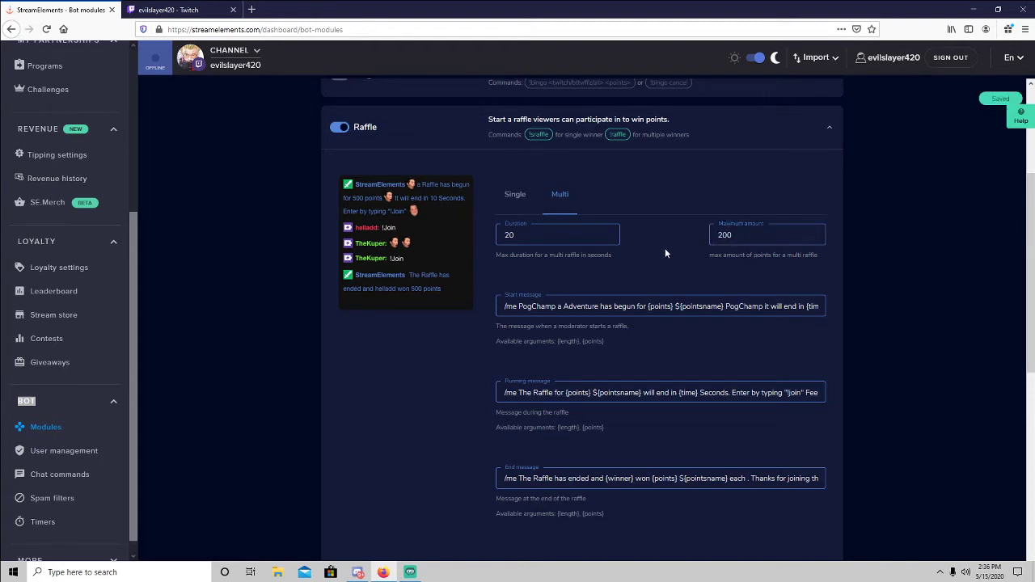
Replace the word Raffle with Adventure in the multi-winner raffle's running message and at the beginning of its end message.
{"action": "scroll", "coordinate": [666, 253], "scroll_direction": "down", "scroll_amount": 1}
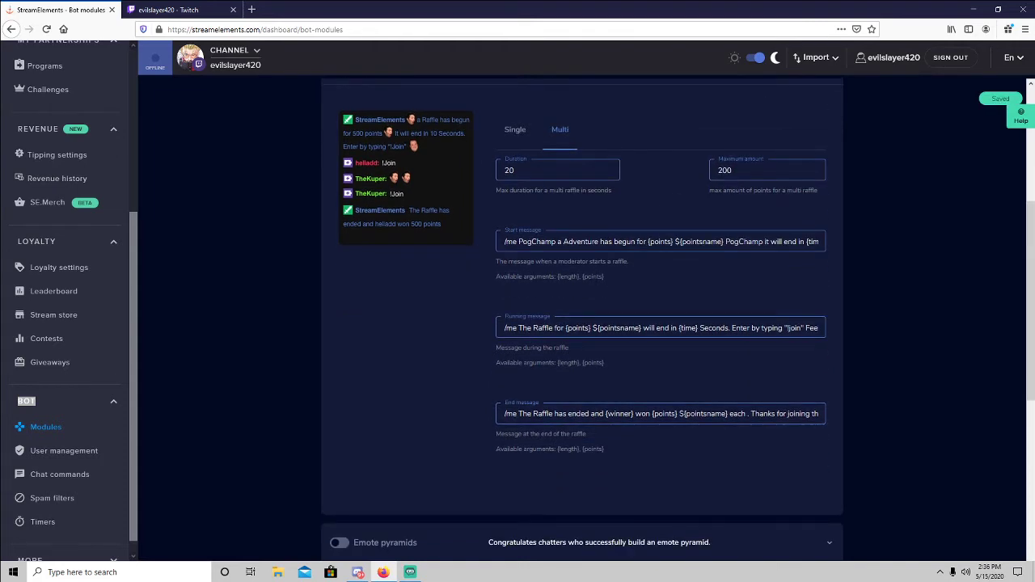
{"action": "scroll", "coordinate": [618, 288], "scroll_direction": "down", "scroll_amount": 1}
{"action": "double_click", "coordinate": [542, 263]}
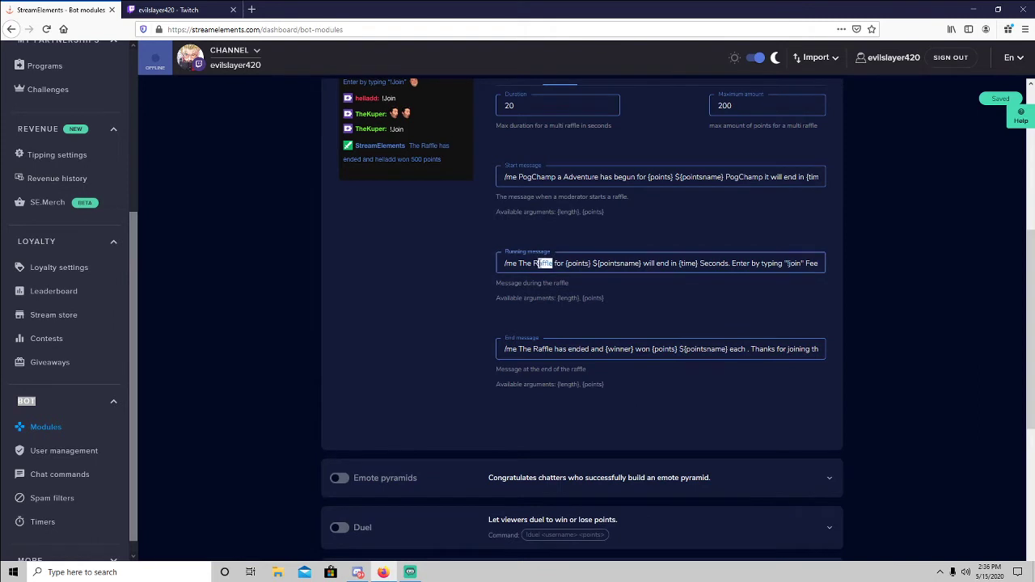
{"action": "type", "text": "Adventure"}
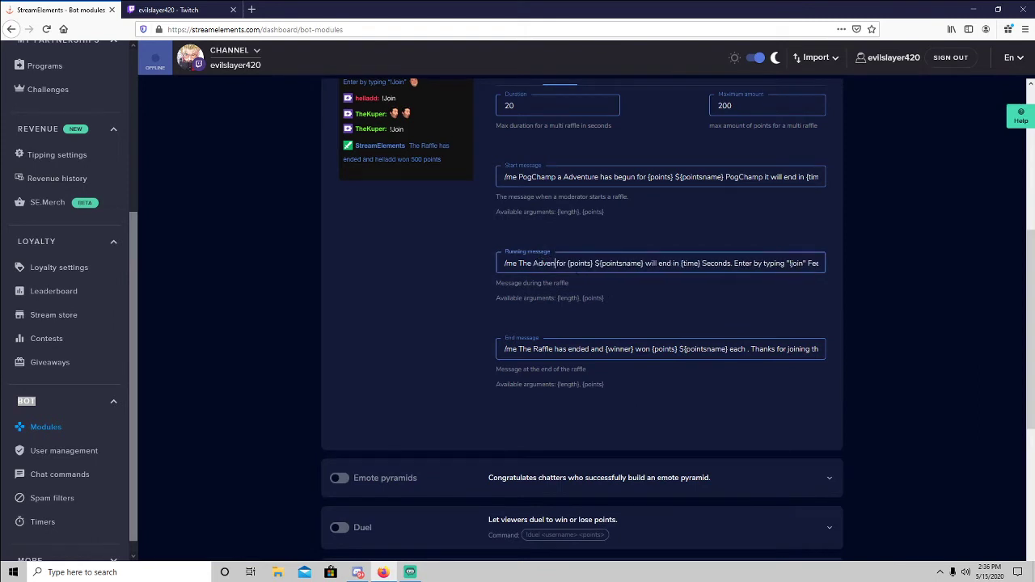
{"action": "double_click", "coordinate": [541, 349]}
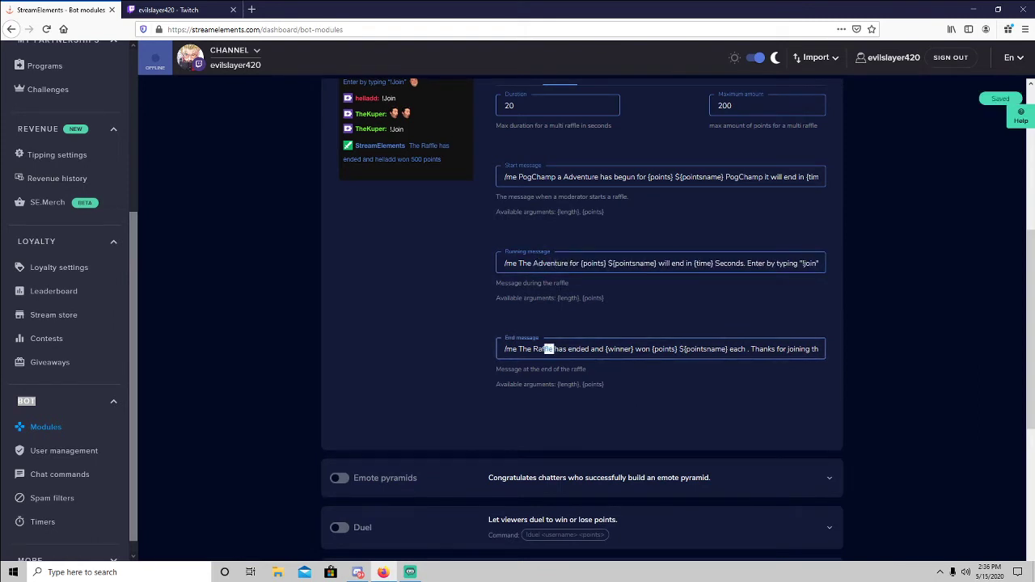
{"action": "type", "text": "Adventu"}
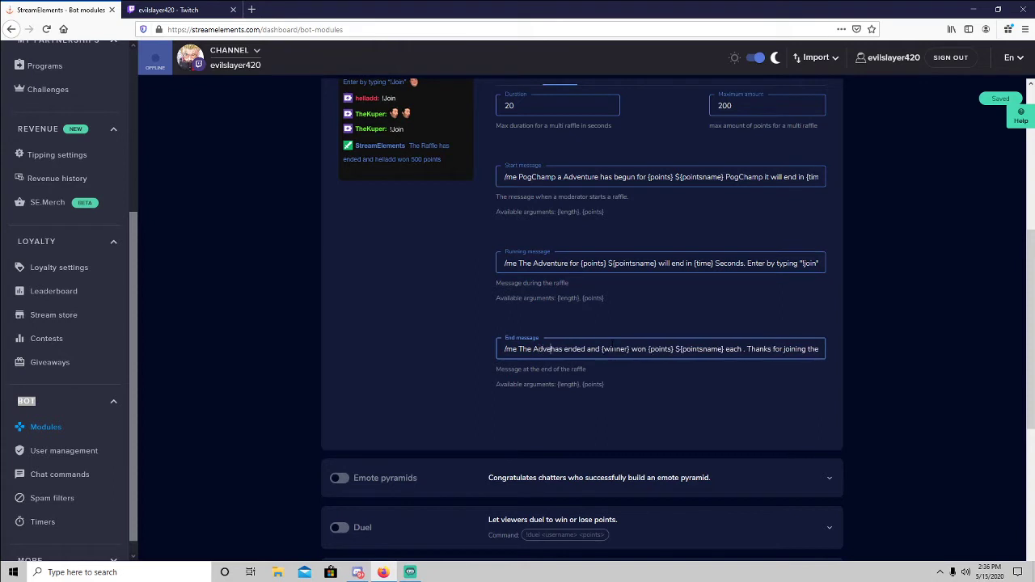
{"action": "type", "text": "re"}
Delete the FeelsGoodMan emote from the end of the multi-winner raffle's running message.
{"action": "left_click_drag", "start_coordinate": [592, 262], "coordinate": [820, 263]}
{"action": "left_click", "coordinate": [768, 263]}
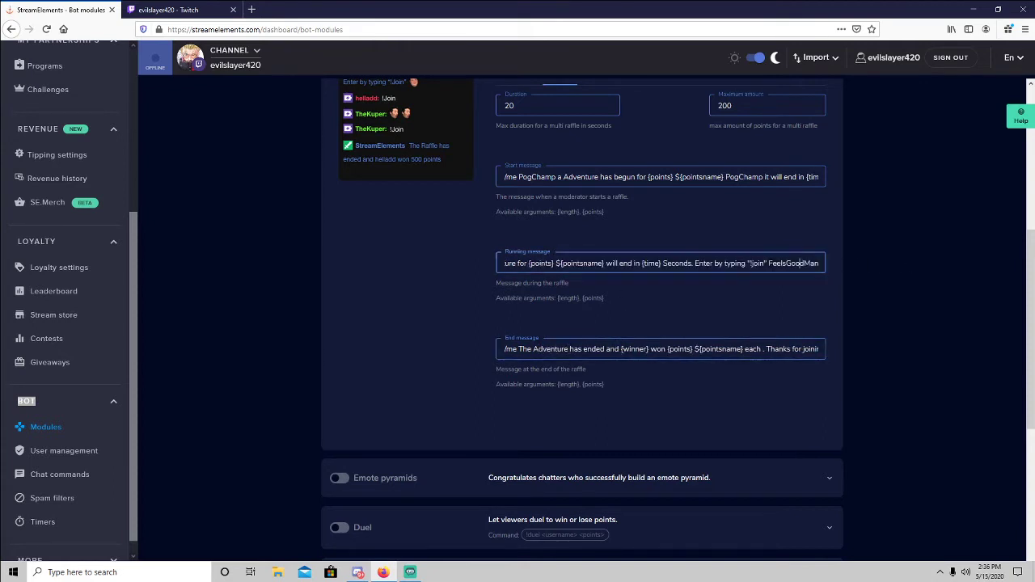
{"action": "key", "text": "shift+End"}
{"action": "key", "text": "BackSpace"}
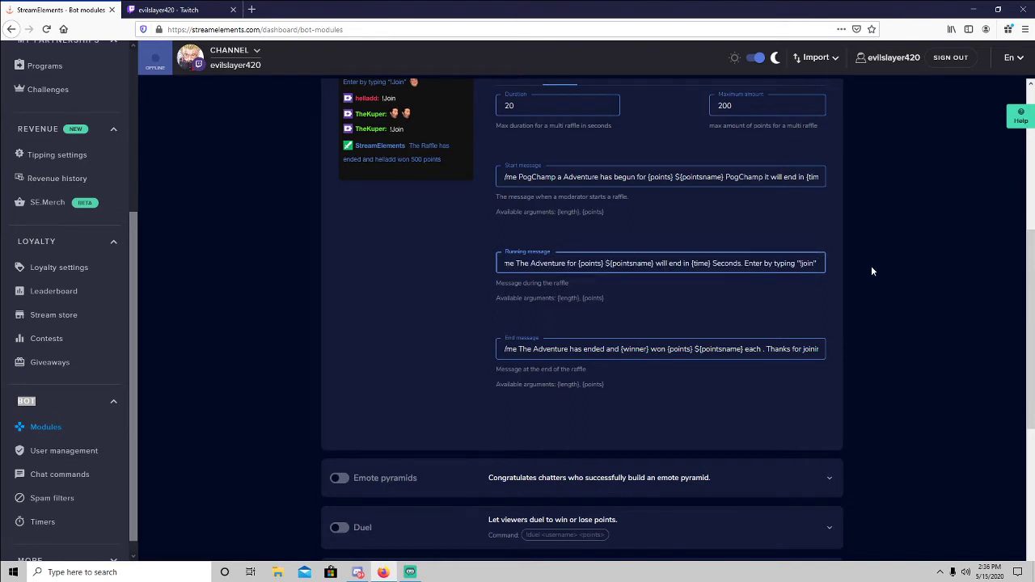
{"action": "key", "text": "BackSpace"}
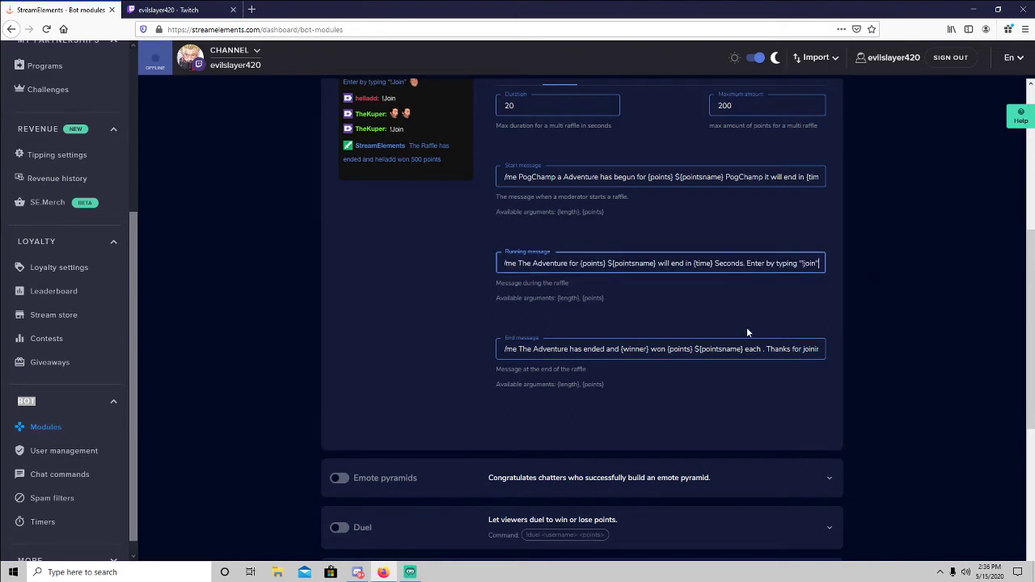
Review the rest of the end message and the multi-winner raffle settings, and collapse the Raffle module.
{"action": "left_click_drag", "start_coordinate": [636, 348], "coordinate": [903, 360]}
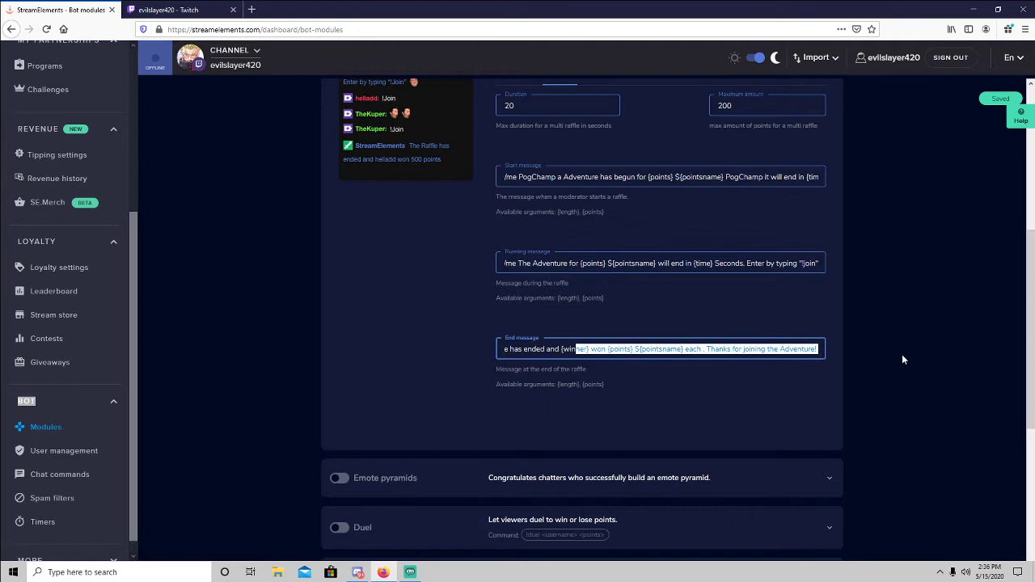
{"action": "left_click", "coordinate": [774, 352]}
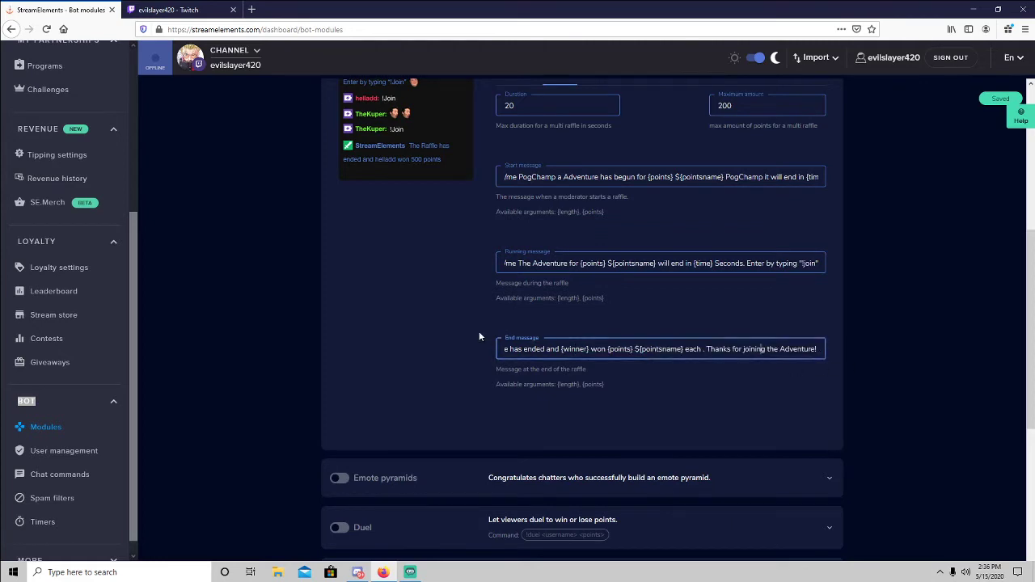
{"action": "scroll", "coordinate": [442, 318], "scroll_direction": "down", "scroll_amount": 2}
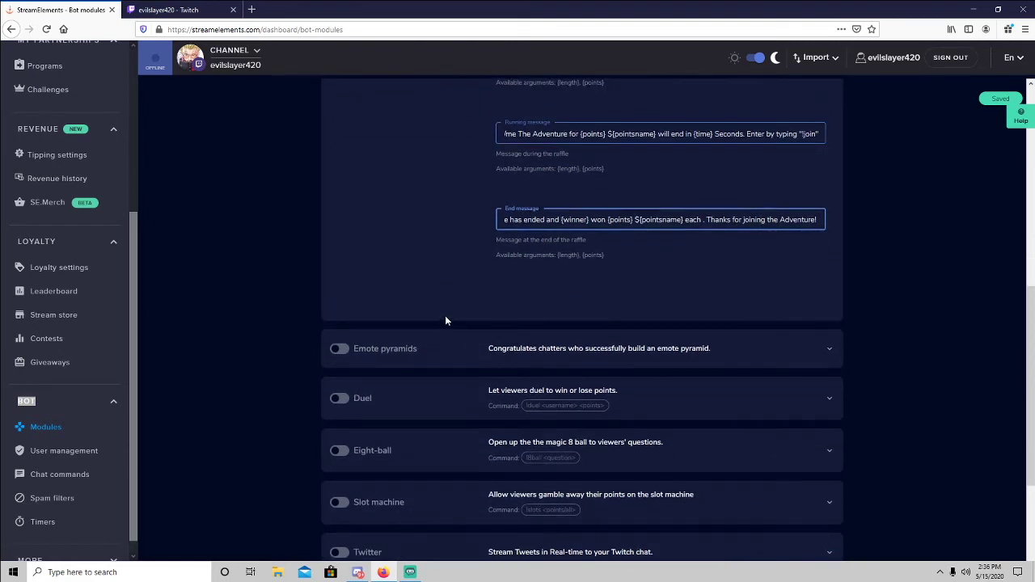
{"action": "scroll", "coordinate": [444, 315], "scroll_direction": "up", "scroll_amount": 2}
{"action": "scroll", "coordinate": [609, 347], "scroll_direction": "up", "scroll_amount": 3}
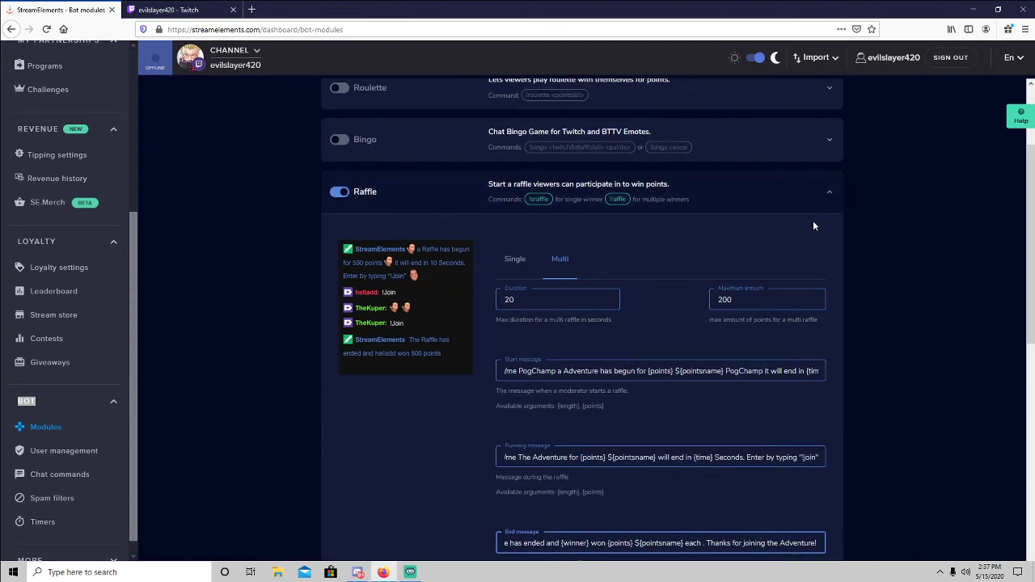
{"action": "left_click", "coordinate": [794, 252]}
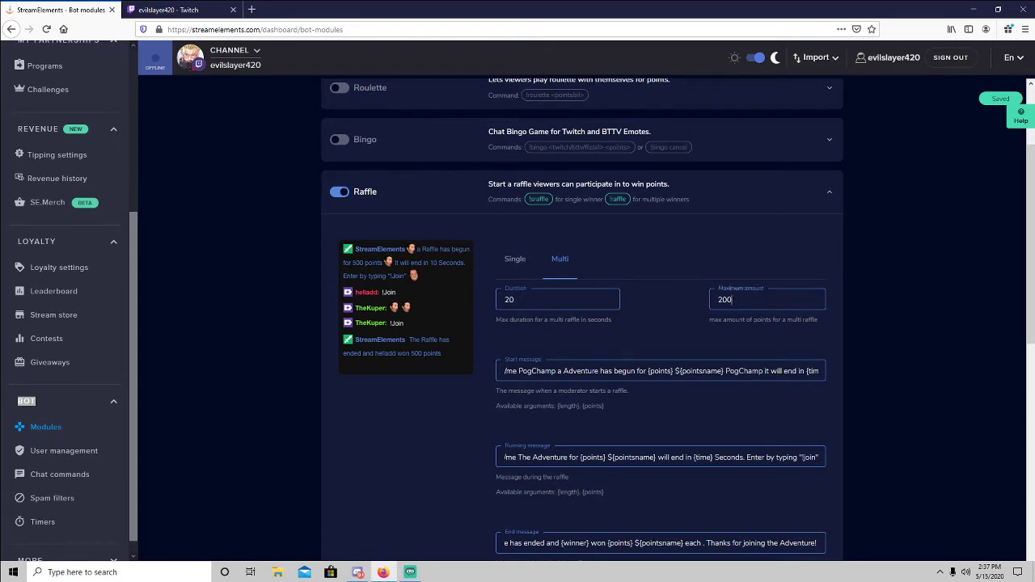
{"action": "left_click", "coordinate": [829, 193]}
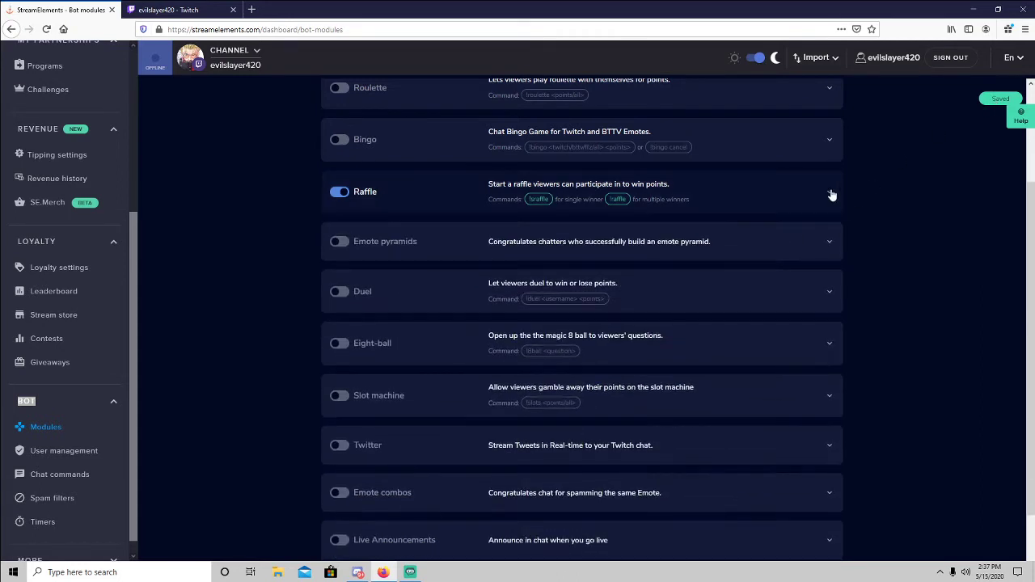
Check the Raffle module's commands for single and multiple winners in the modules list, leaving its settings collapsed.
{"action": "scroll", "coordinate": [566, 251], "scroll_direction": "up", "scroll_amount": 2}
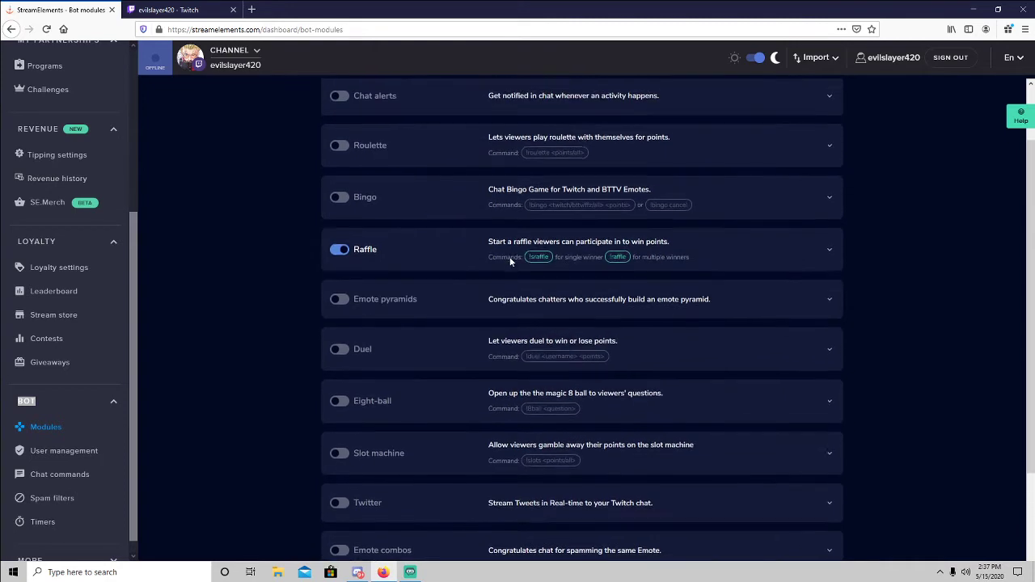
{"action": "scroll", "coordinate": [453, 267], "scroll_direction": "up", "scroll_amount": 1}
{"action": "scroll", "coordinate": [434, 270], "scroll_direction": "up", "scroll_amount": 1}
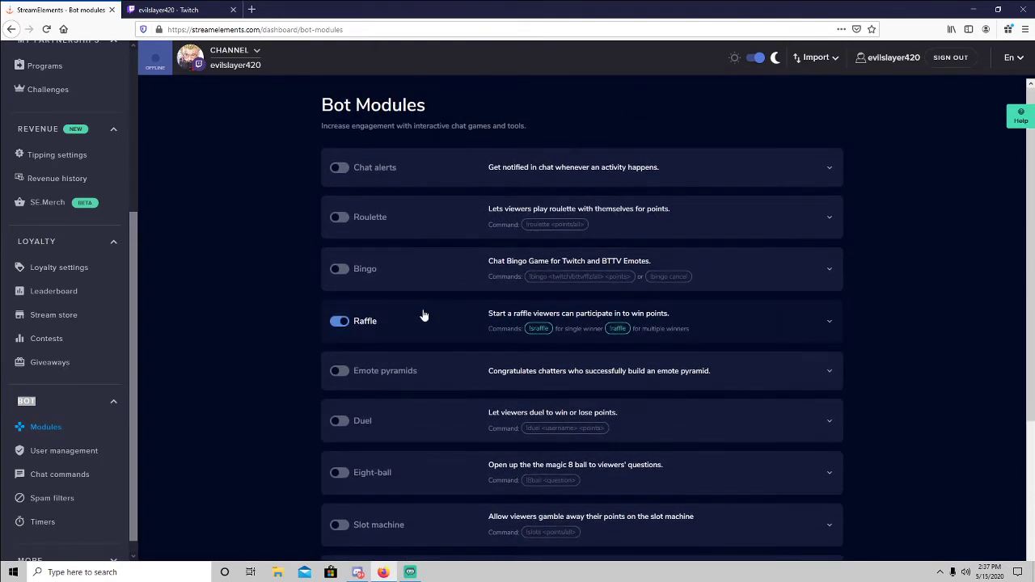
{"action": "left_click", "coordinate": [617, 332]}
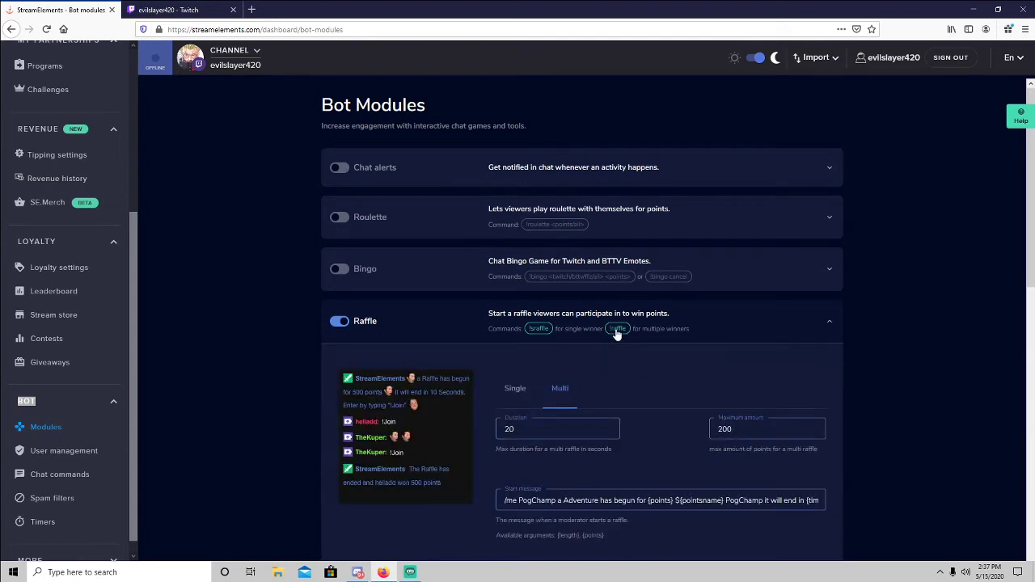
{"action": "left_click", "coordinate": [540, 331]}
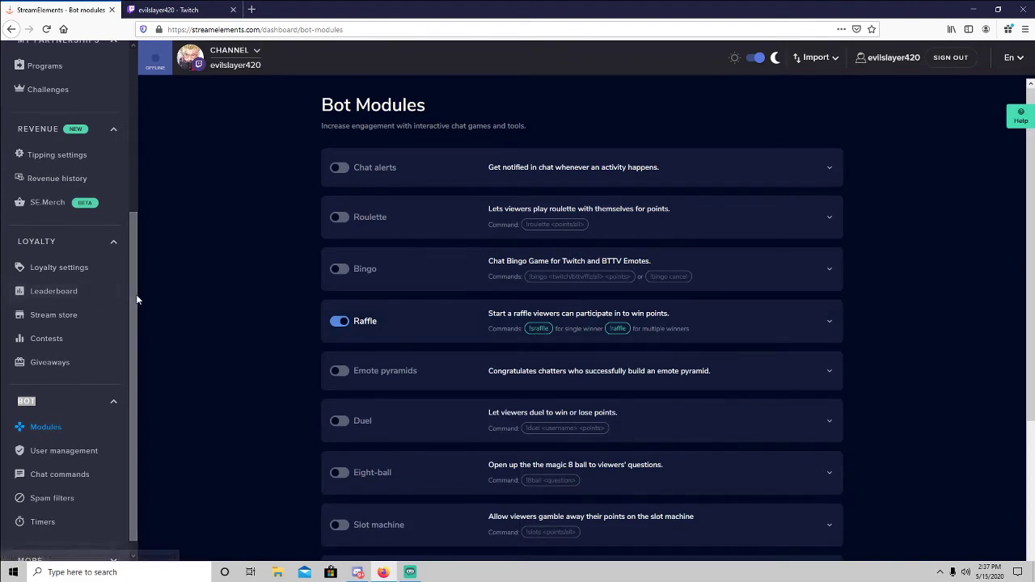
Open the bot's user management page and switch to the default chat commands list.
{"action": "scroll", "coordinate": [131, 298], "scroll_direction": "down", "scroll_amount": 1}
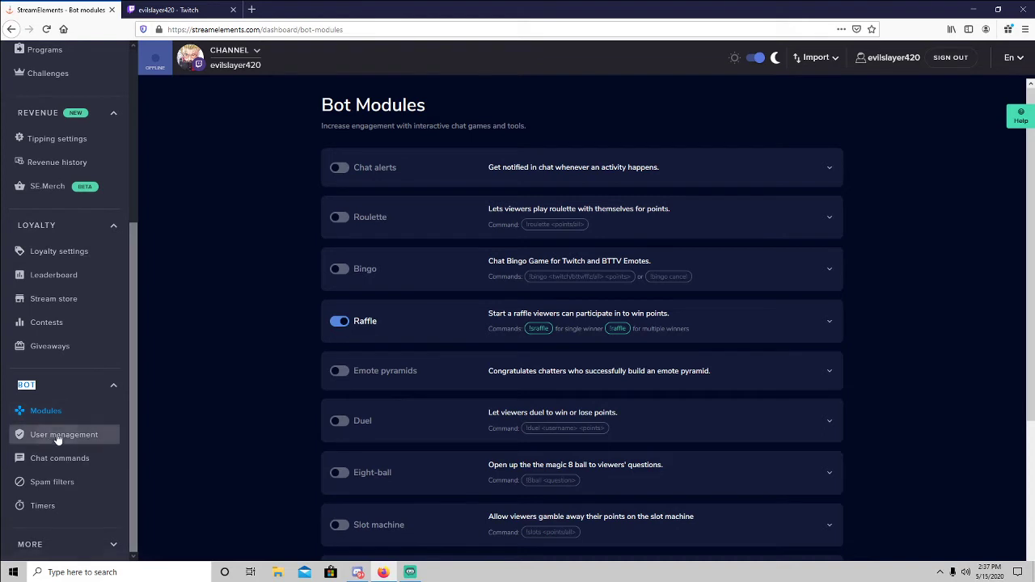
{"action": "left_click", "coordinate": [57, 437]}
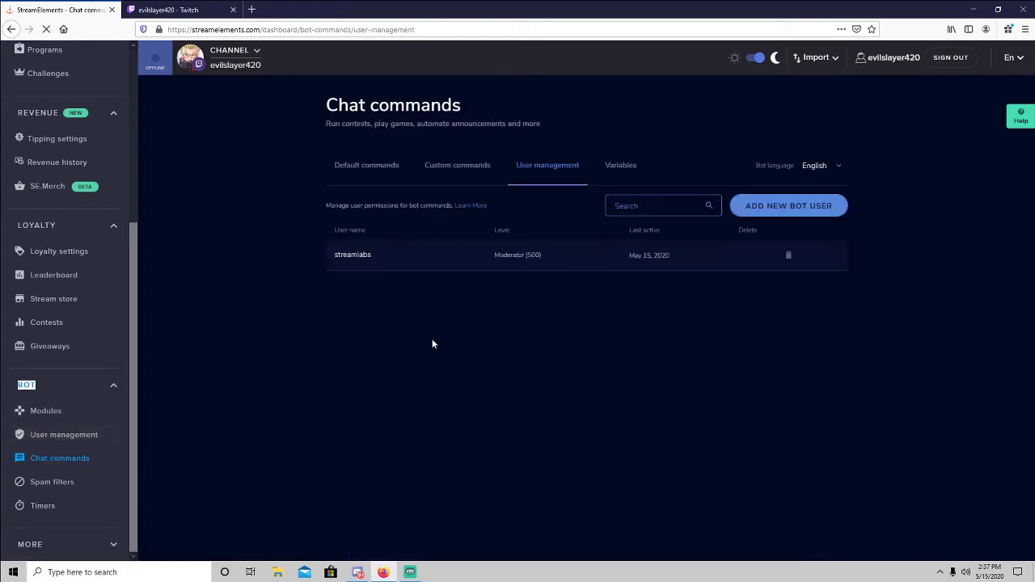
{"action": "left_click", "coordinate": [369, 168]}
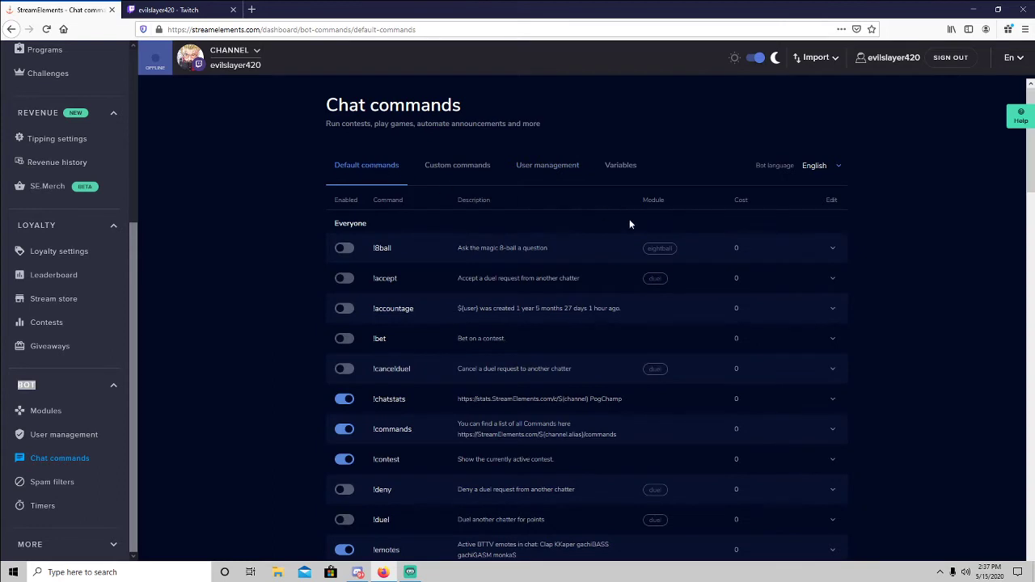
Rename the multiple-winner !raffle default command to Adventure and collapse its settings.
{"action": "scroll", "coordinate": [658, 516], "scroll_direction": "down", "scroll_amount": 5}
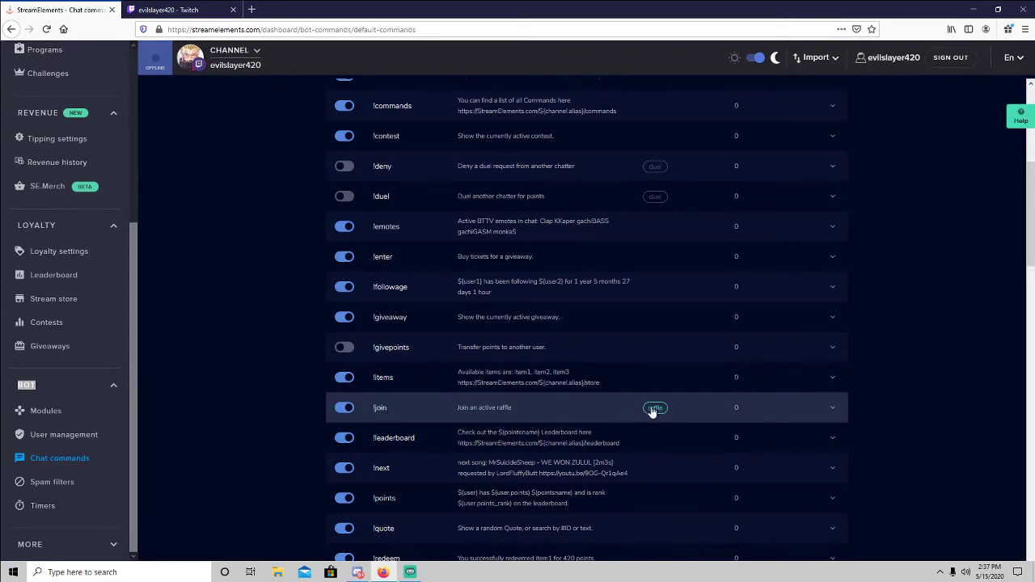
{"action": "scroll", "coordinate": [653, 411], "scroll_direction": "down", "scroll_amount": 5}
{"action": "scroll", "coordinate": [657, 412], "scroll_direction": "down", "scroll_amount": 4}
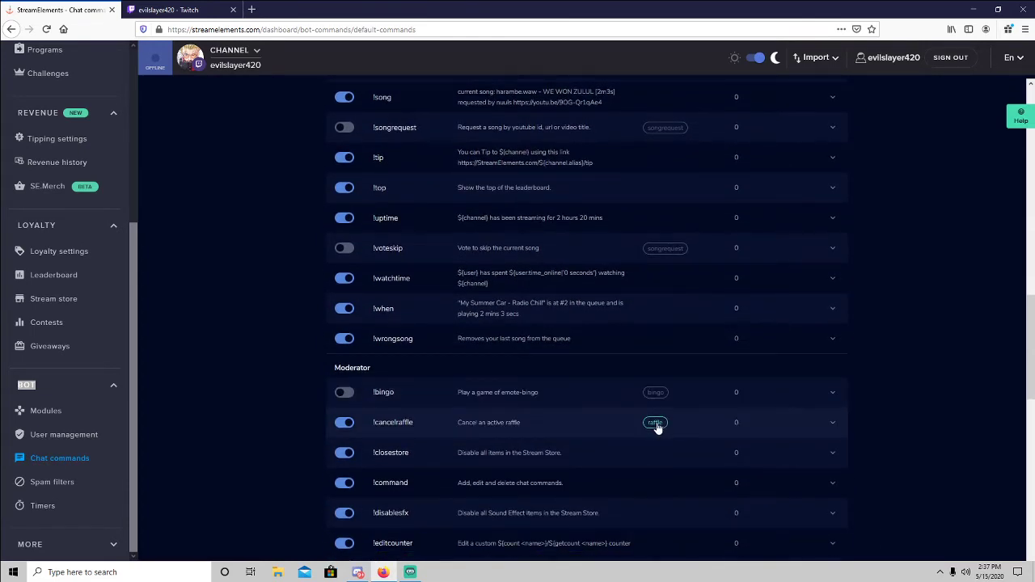
{"action": "scroll", "coordinate": [660, 431], "scroll_direction": "down", "scroll_amount": 7}
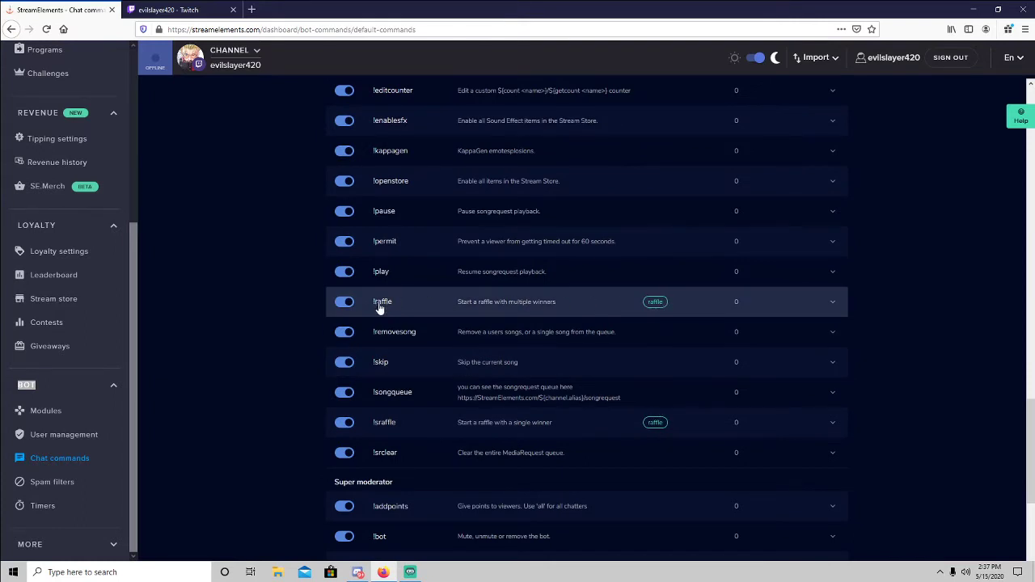
{"action": "left_click", "coordinate": [480, 307]}
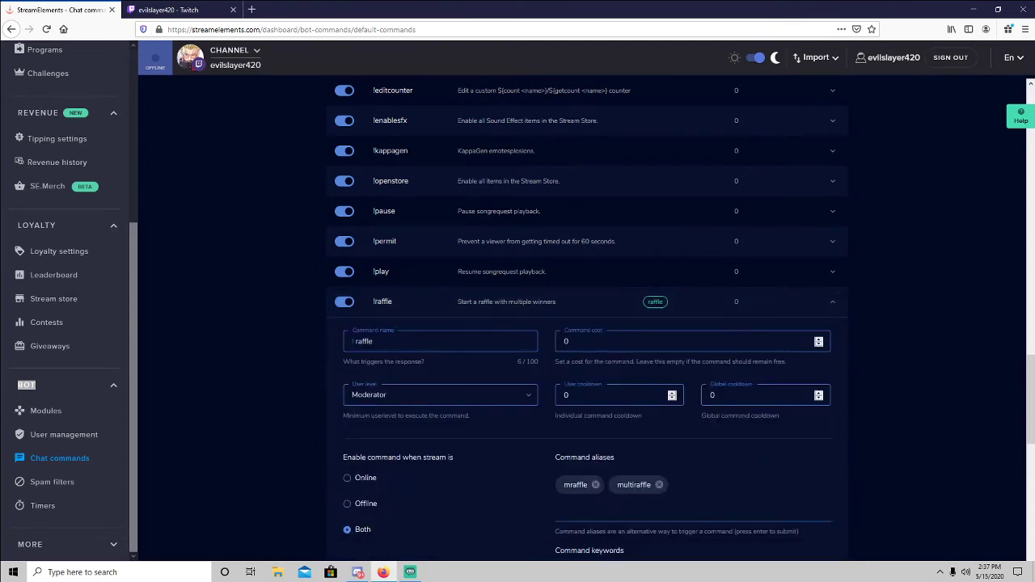
{"action": "left_click", "coordinate": [371, 341]}
{"action": "left_click_drag", "start_coordinate": [370, 341], "coordinate": [357, 341]}
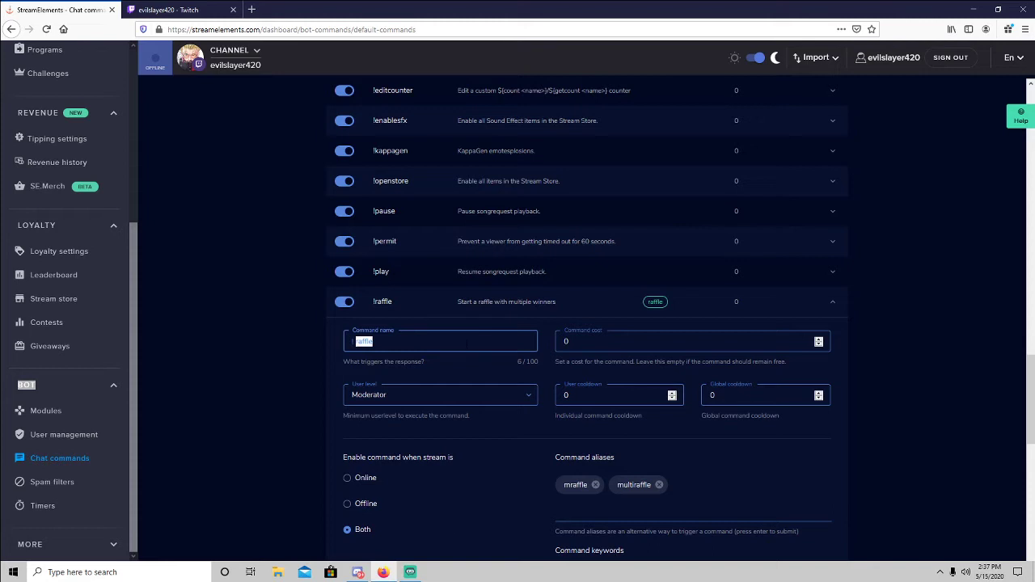
{"action": "type", "text": "Adventure"}
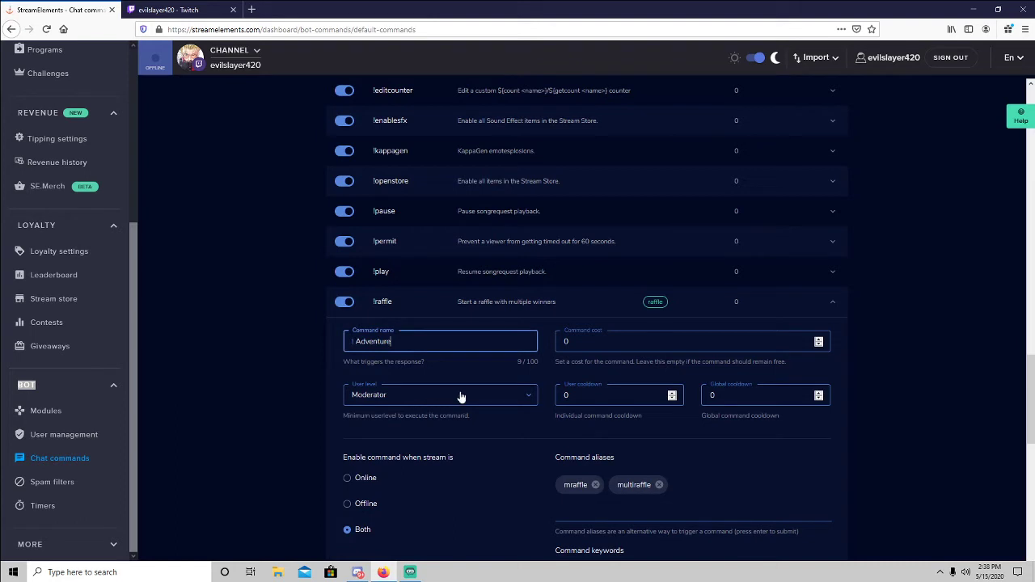
{"action": "left_click", "coordinate": [546, 377]}
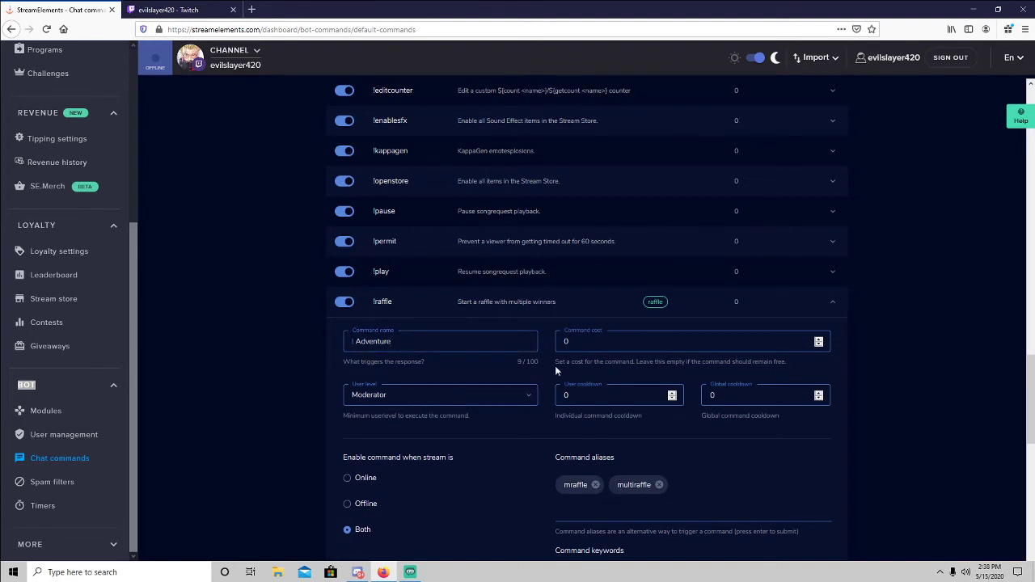
{"action": "left_click", "coordinate": [457, 343]}
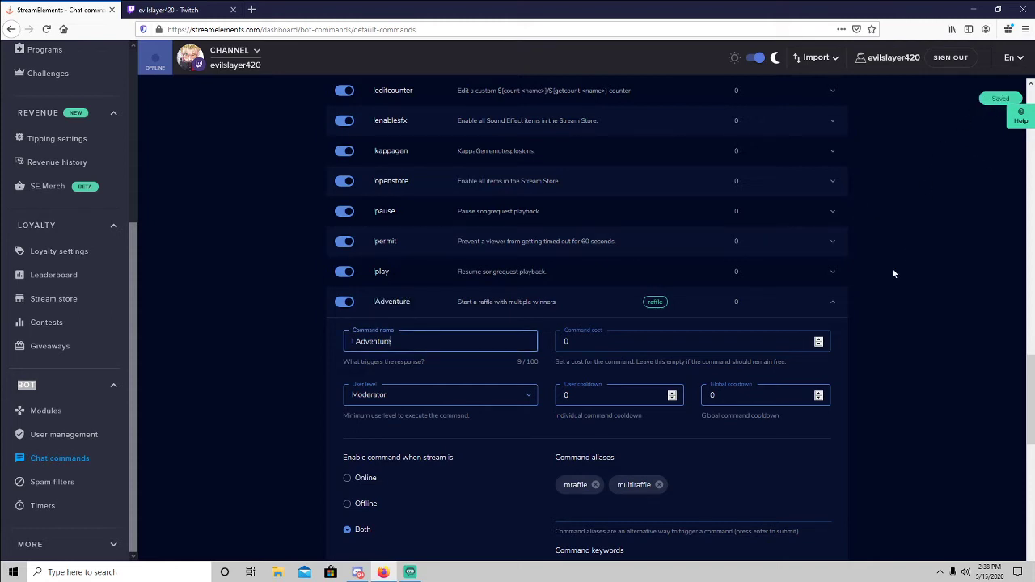
{"action": "left_click", "coordinate": [832, 302]}
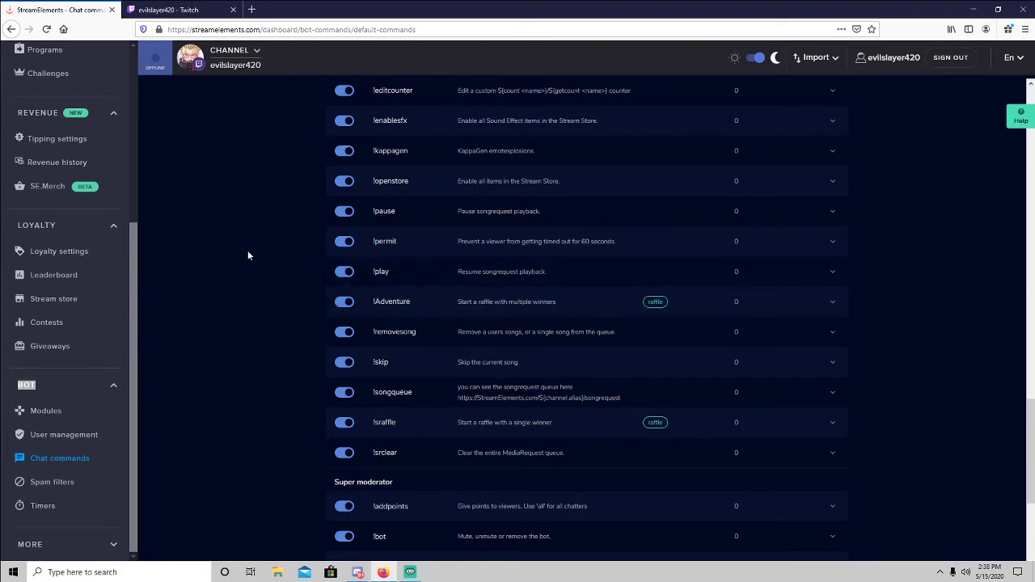
Switch to the Twitch channel page and test the raffle by sending !adventure and !join in the stream chat.
{"action": "scroll", "coordinate": [243, 259], "scroll_direction": "up", "scroll_amount": 6}
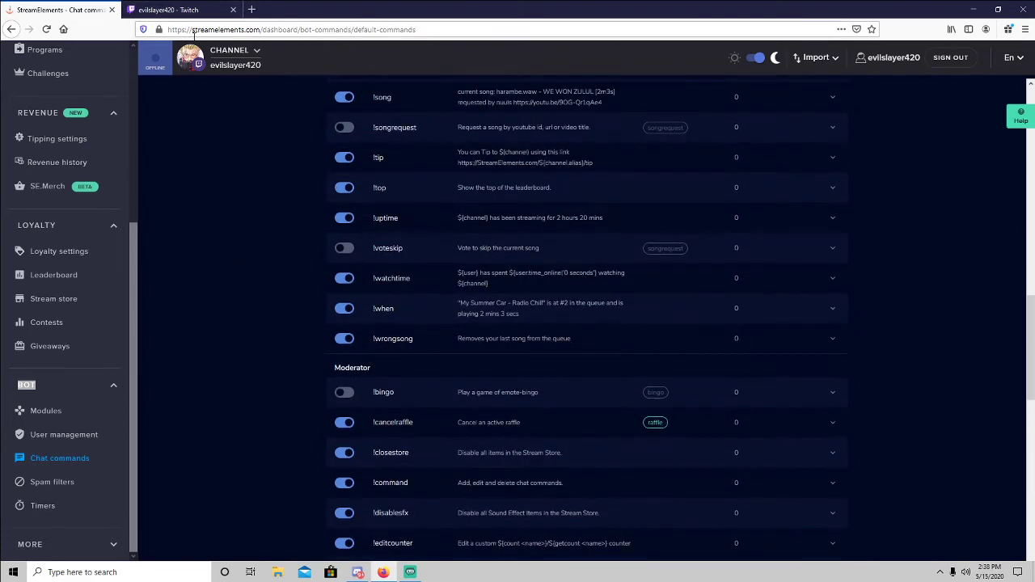
{"action": "left_click", "coordinate": [63, 414]}
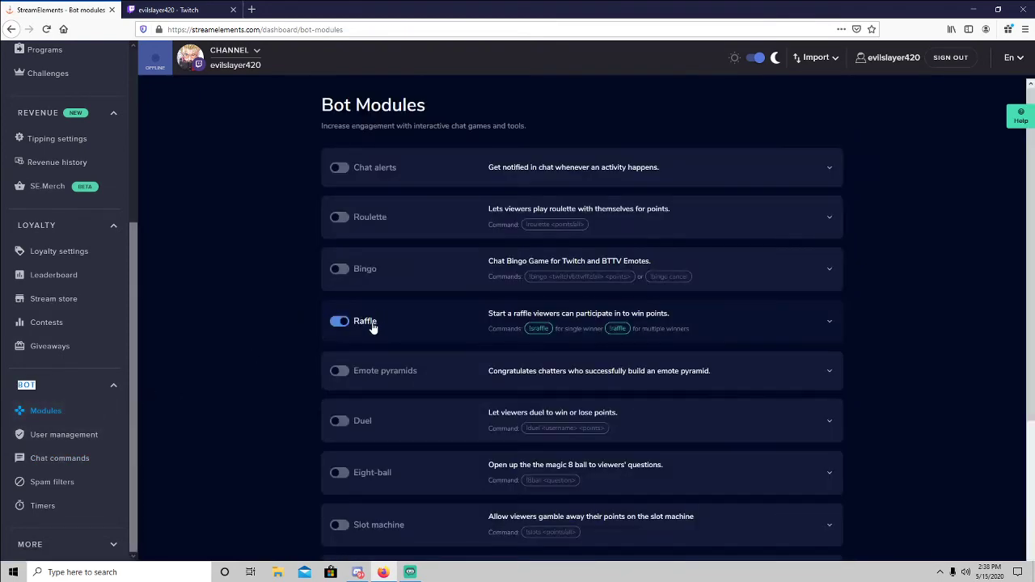
{"action": "left_click", "coordinate": [192, 9]}
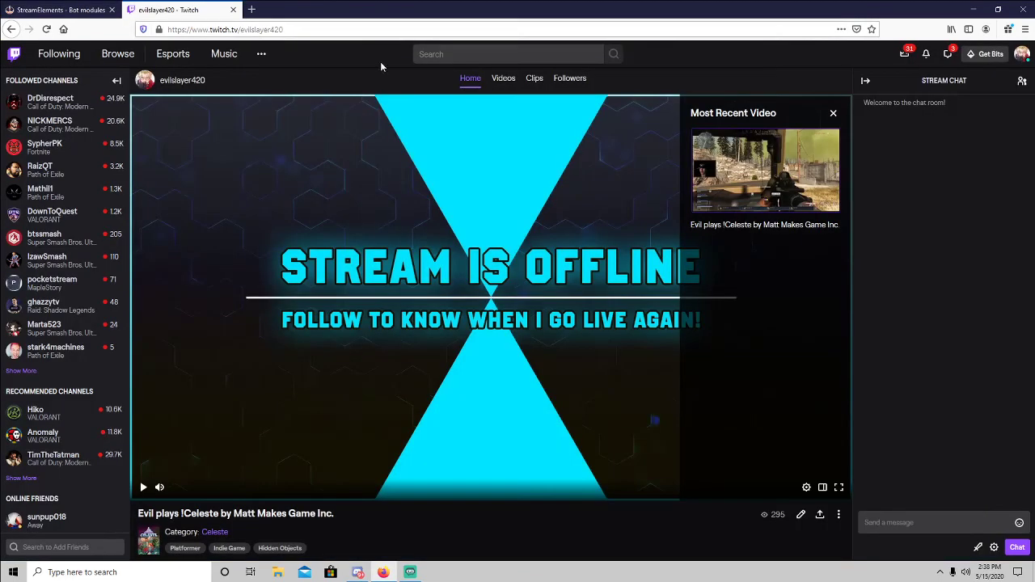
{"action": "left_click", "coordinate": [911, 520]}
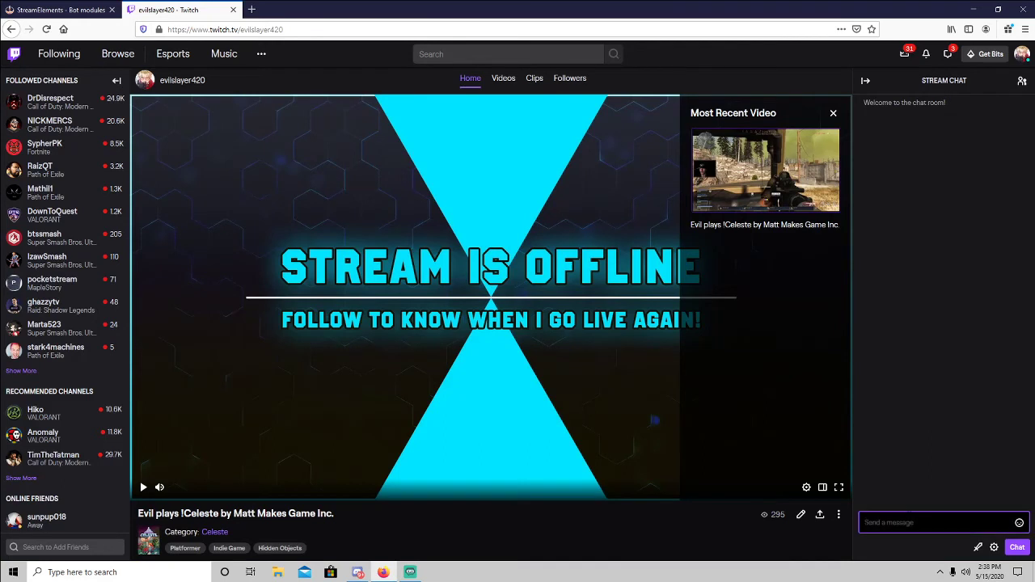
{"action": "type", "text": "!adventure"}
{"action": "key", "text": "Return"}
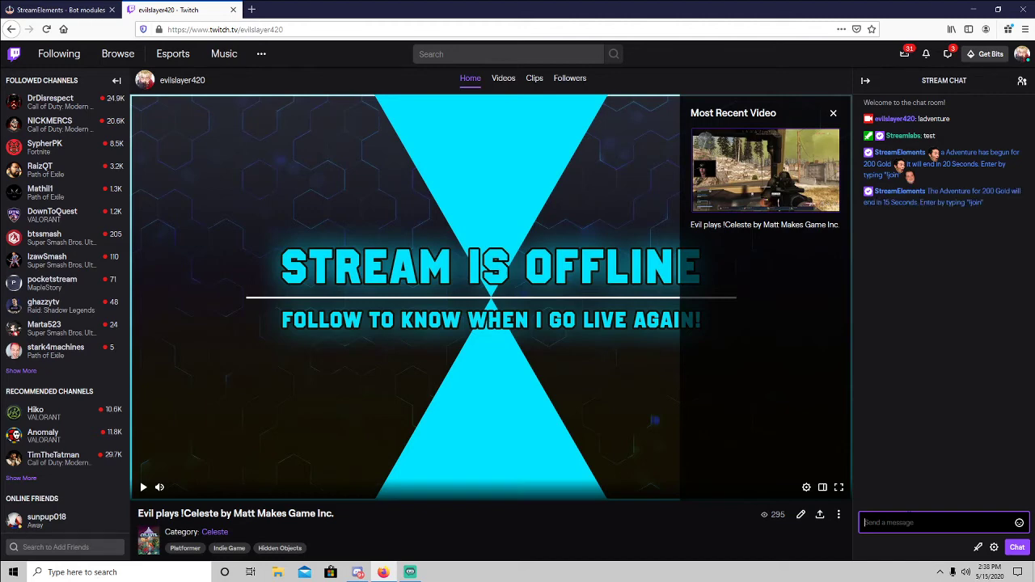
{"action": "type", "text": "!join"}
{"action": "key", "text": "Return"}
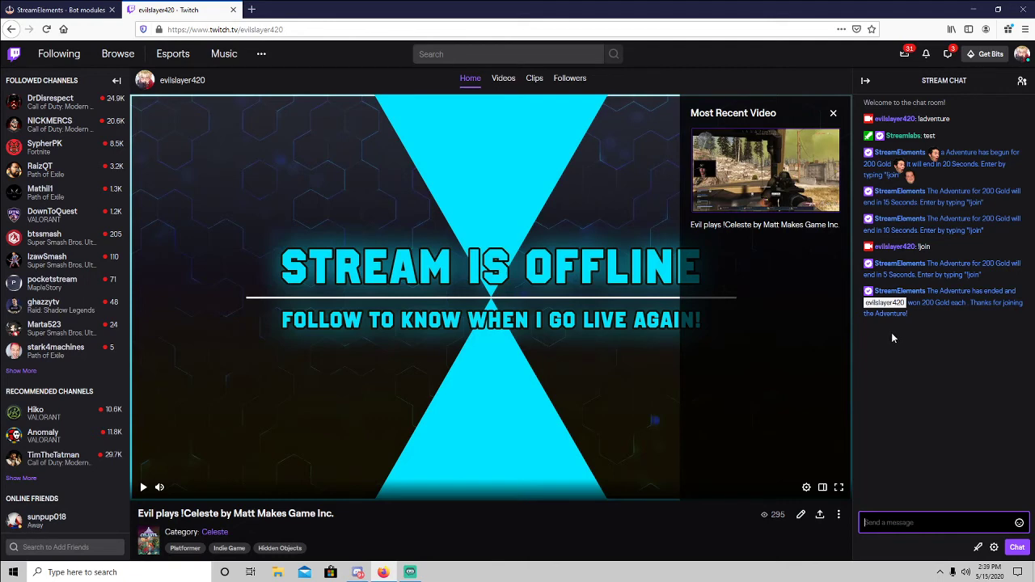
Return to the StreamElements dashboard and add a new bot timer named Adventure starter.
{"action": "left_click", "coordinate": [61, 9]}
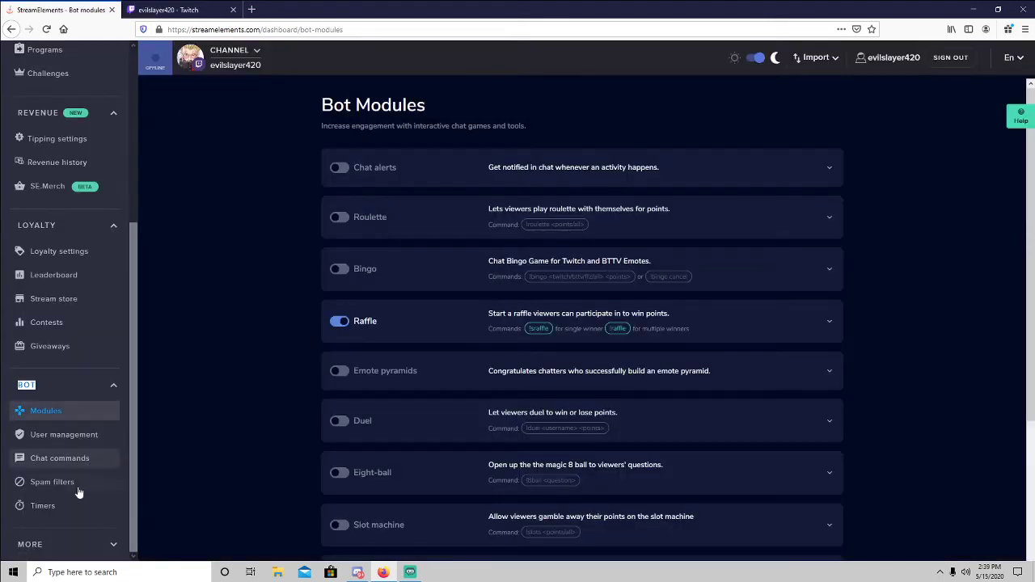
{"action": "left_click", "coordinate": [47, 506]}
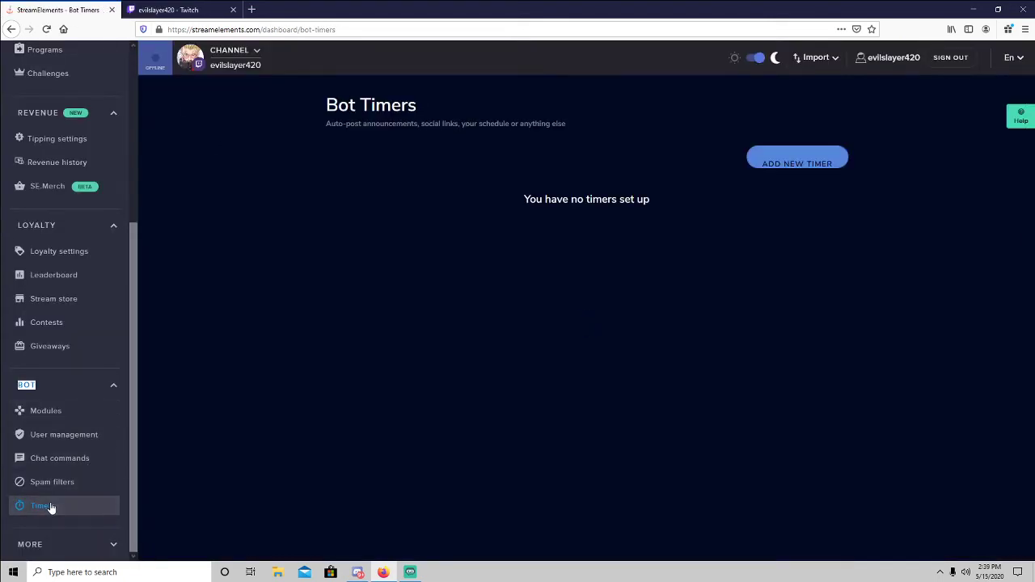
{"action": "left_click", "coordinate": [785, 160]}
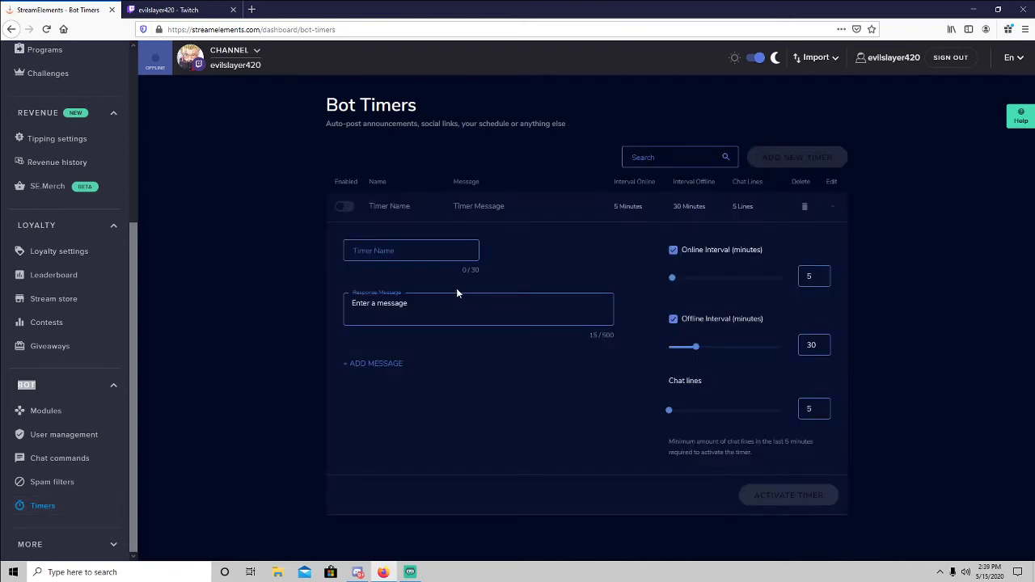
{"action": "left_click", "coordinate": [396, 250]}
{"action": "type", "text": "Ad"}
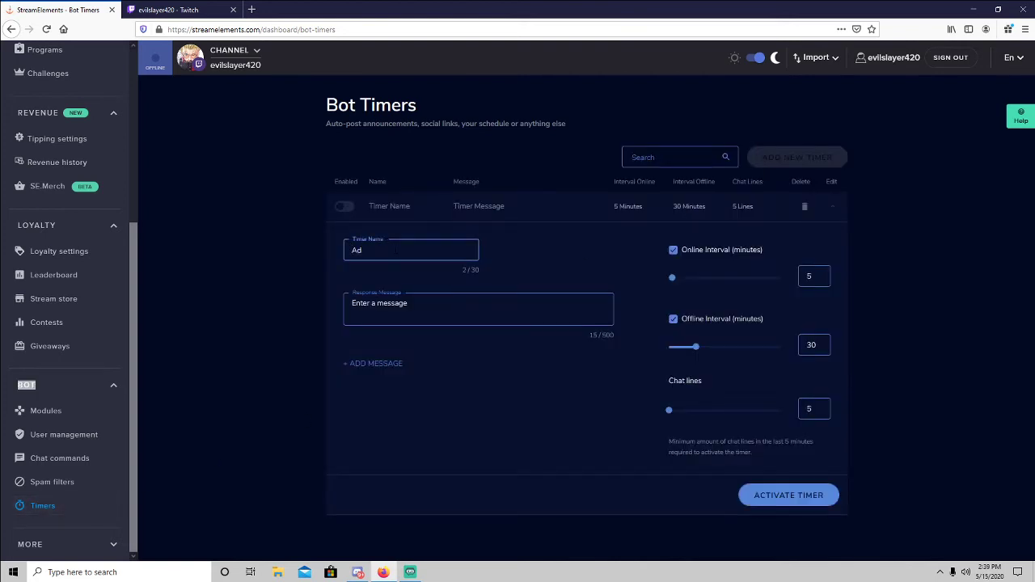
{"action": "type", "text": "venture starter"}
Clear the default response message of the Adventure starter timer.
{"action": "left_click_drag", "start_coordinate": [409, 304], "coordinate": [248, 309]}
{"action": "type", "text": "An ad"}
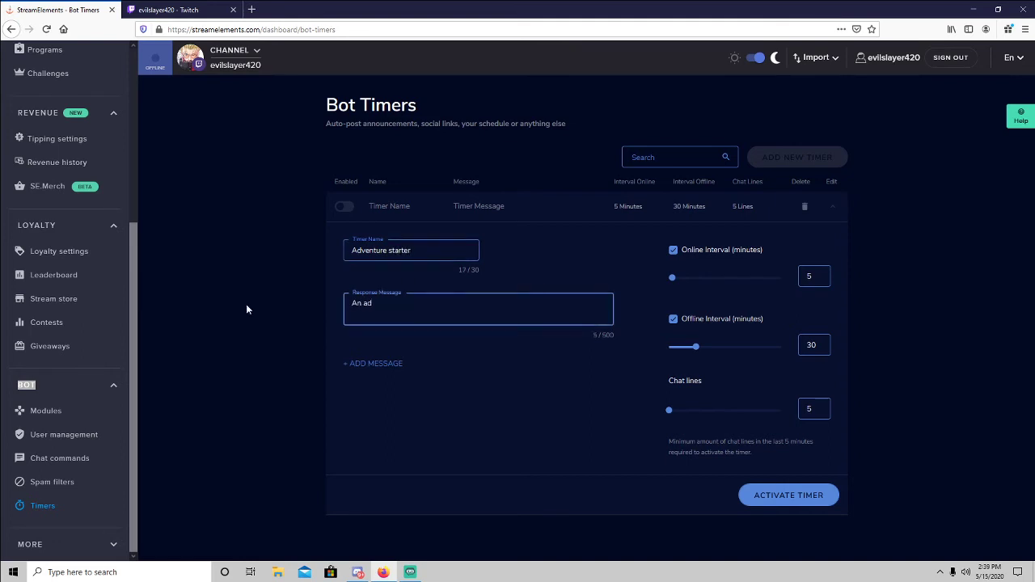
{"action": "key", "text": "BackSpace"}
{"action": "key", "text": "BackSpace"}
{"action": "key", "text": "BackSpace"}
{"action": "key", "text": "BackSpace"}
{"action": "key", "text": "BackSpace"}
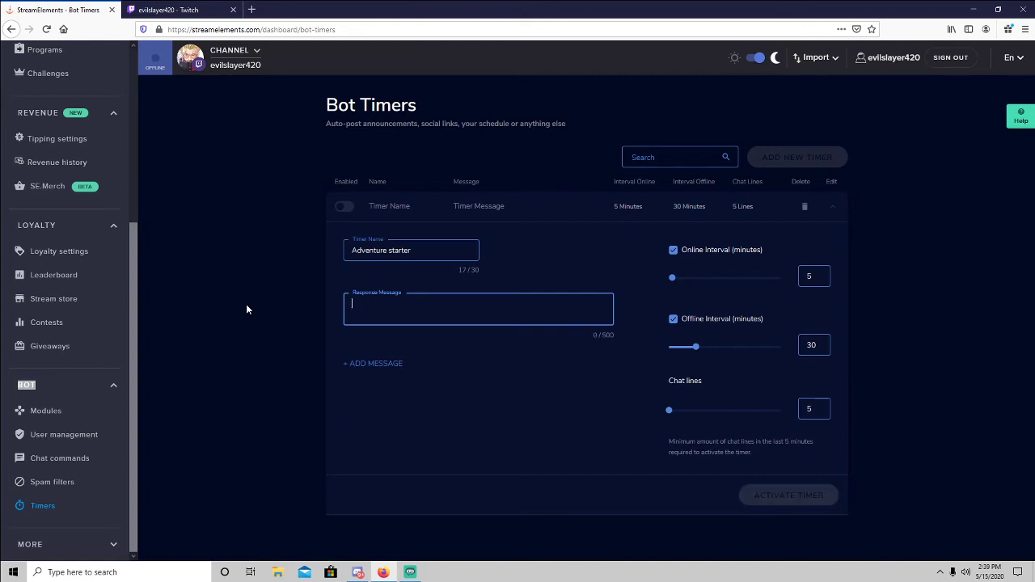
{"action": "left_click", "coordinate": [608, 263]}
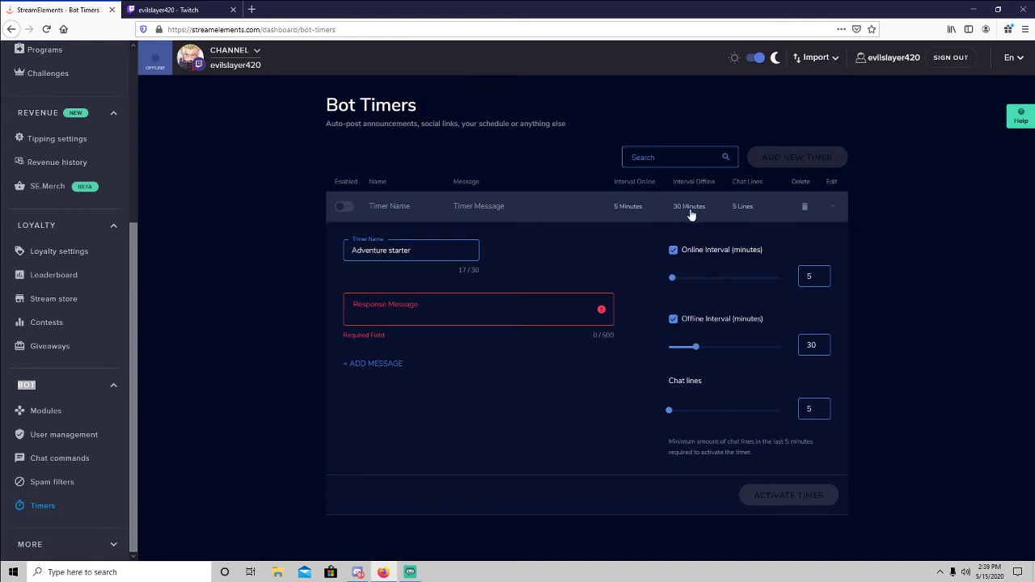
Set the timer's online interval to 15 minutes, disable its offline interval, and set the chat lines to 0.
{"action": "left_click_drag", "start_coordinate": [672, 277], "coordinate": [686, 278]}
{"action": "key", "text": "Tab"}
{"action": "type", "text": "15"}
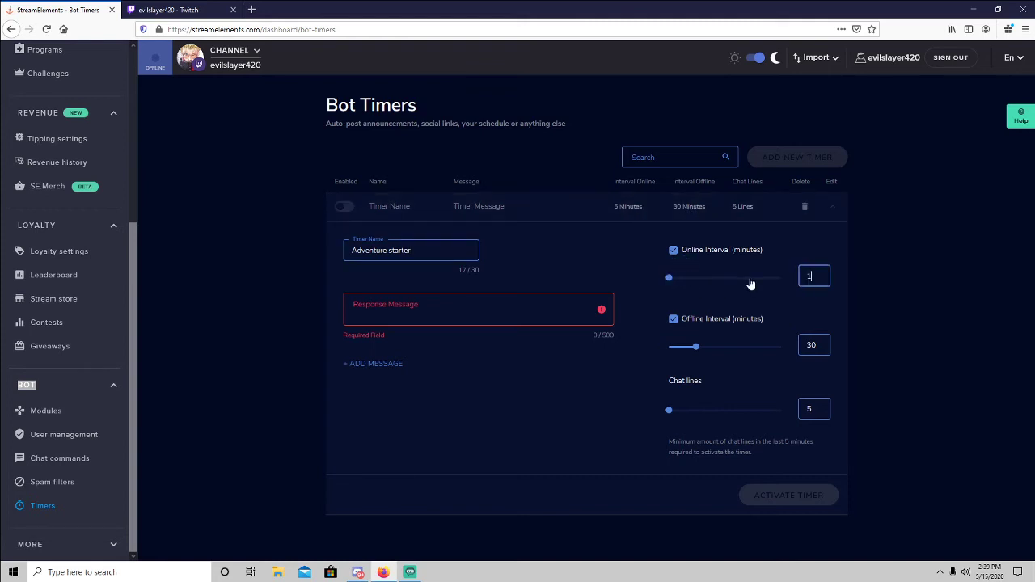
{"action": "left_click", "coordinate": [673, 320]}
{"action": "double_click", "coordinate": [811, 409]}
{"action": "type", "text": "0"}
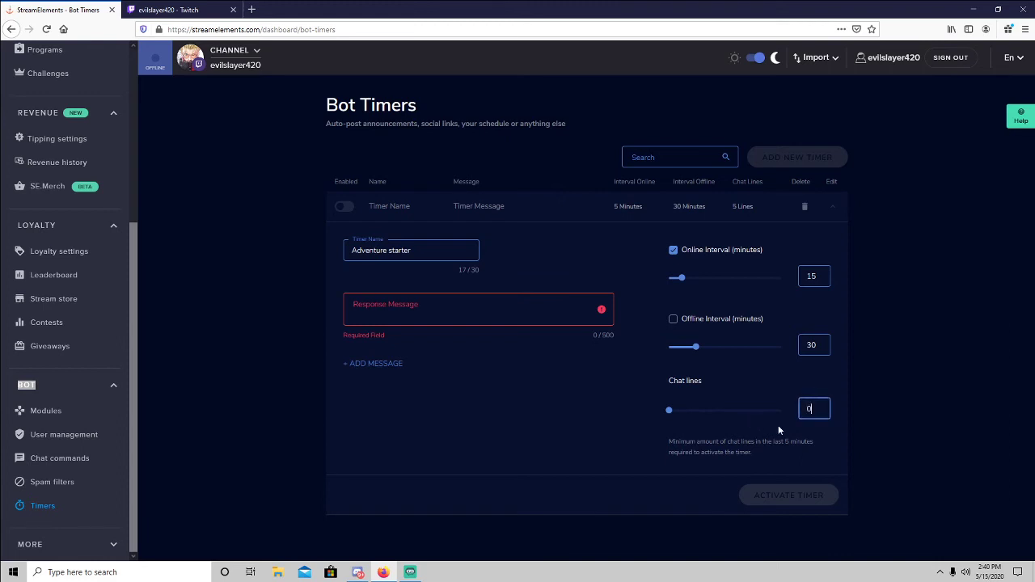
{"action": "left_click", "coordinate": [599, 396]}
Enter "An adventure has started!" as the timer's response message and activate the timer.
{"action": "left_click", "coordinate": [502, 320]}
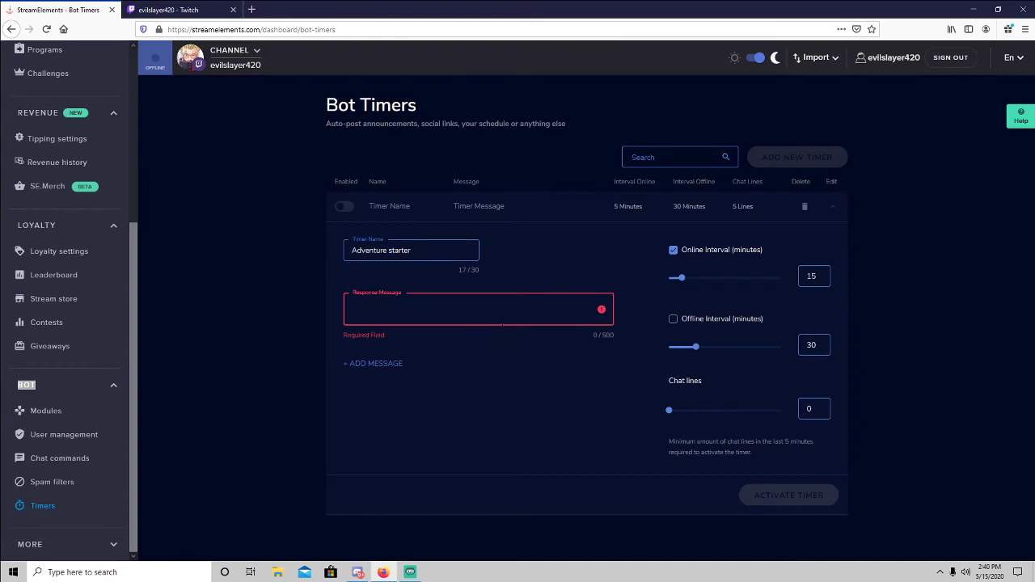
{"action": "type", "text": "An ad"}
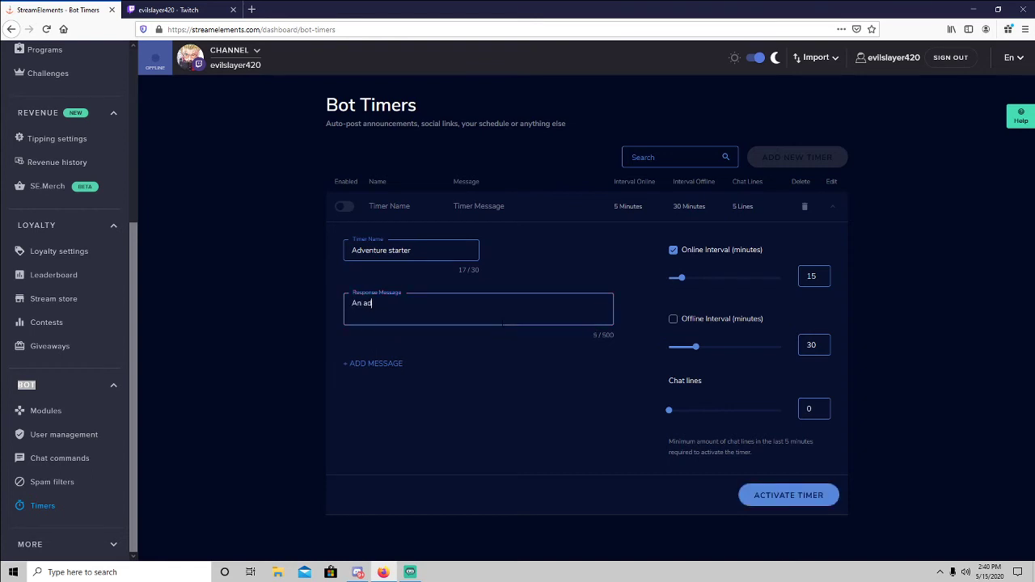
{"action": "type", "text": "venture has started!"}
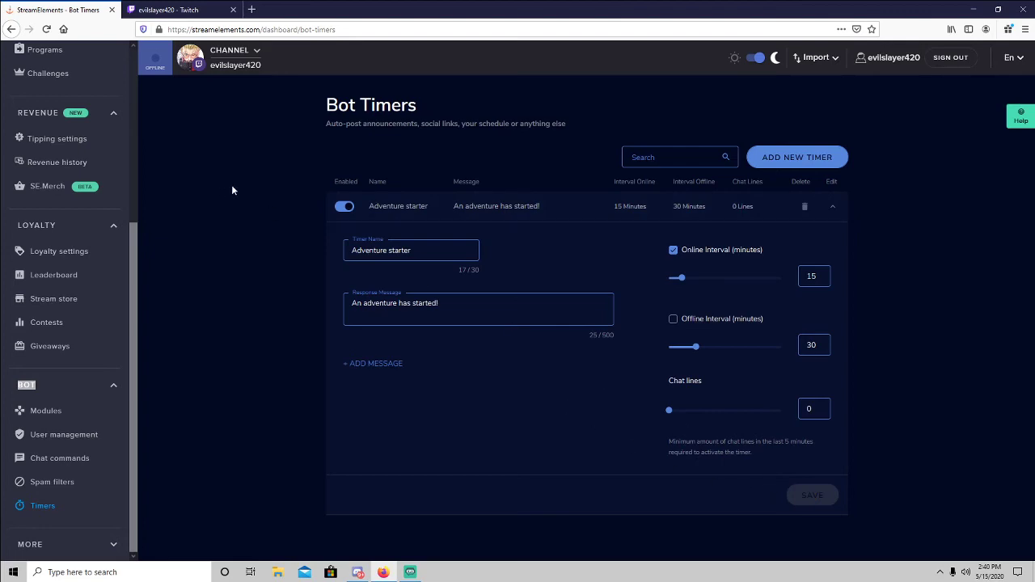
{"action": "left_click", "coordinate": [166, 8]}
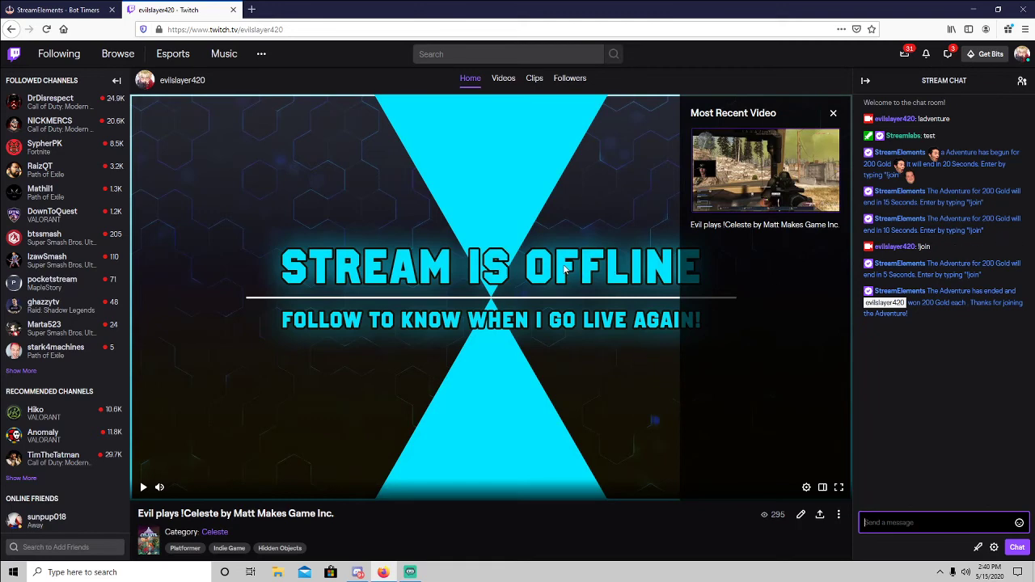
{"action": "left_click", "coordinate": [68, 8]}
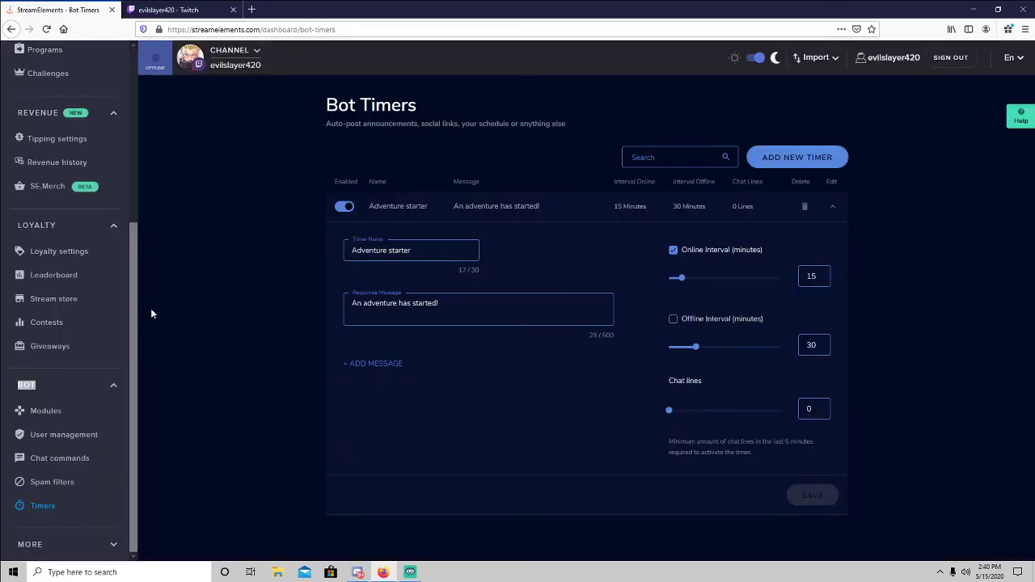
Look through the list of bot modules and expand the Chat alerts settings.
{"action": "left_click", "coordinate": [41, 411]}
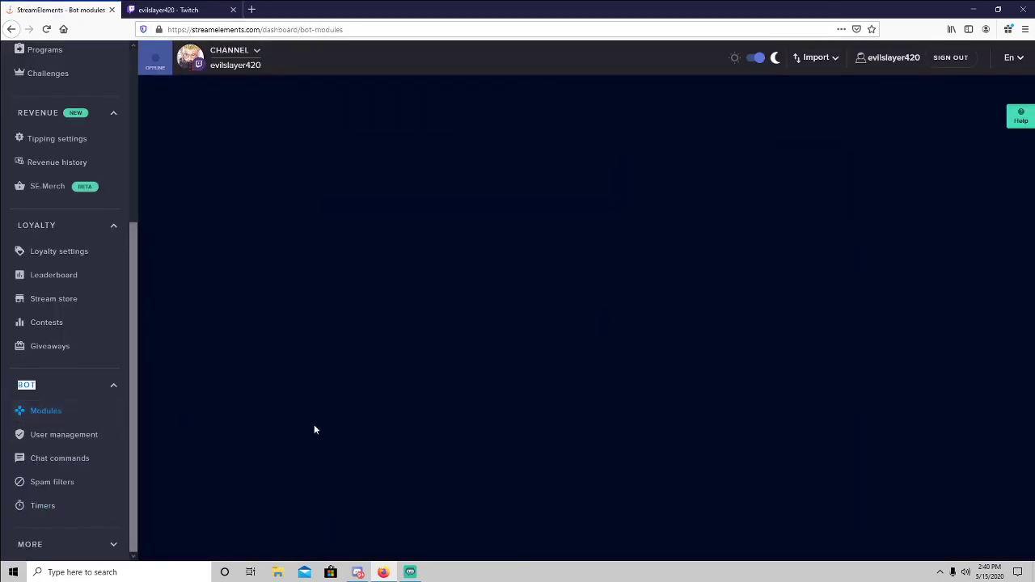
{"action": "scroll", "coordinate": [308, 411], "scroll_direction": "down", "scroll_amount": 3}
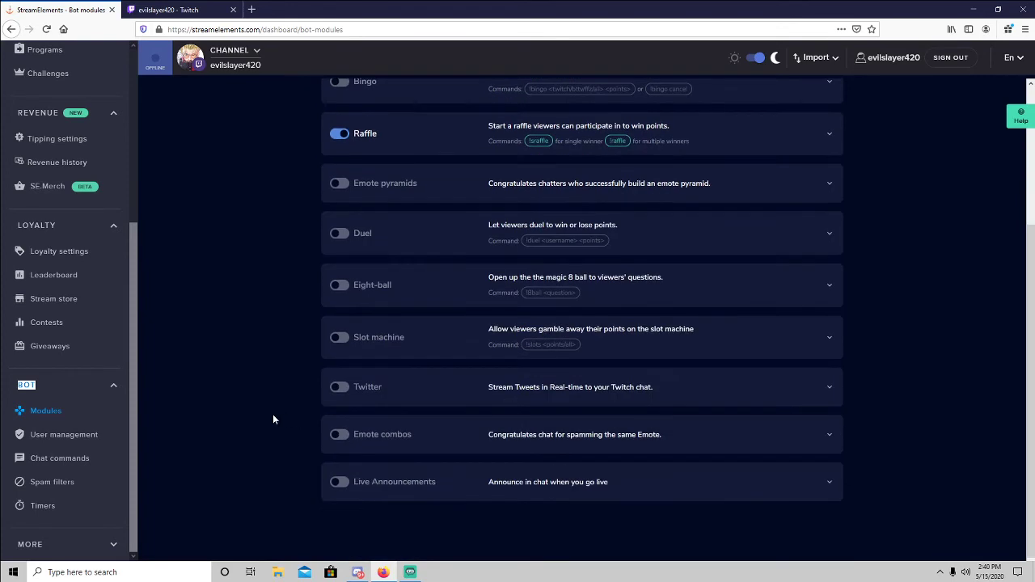
{"action": "scroll", "coordinate": [280, 407], "scroll_direction": "up", "scroll_amount": 3}
{"action": "scroll", "coordinate": [282, 408], "scroll_direction": "down", "scroll_amount": 3}
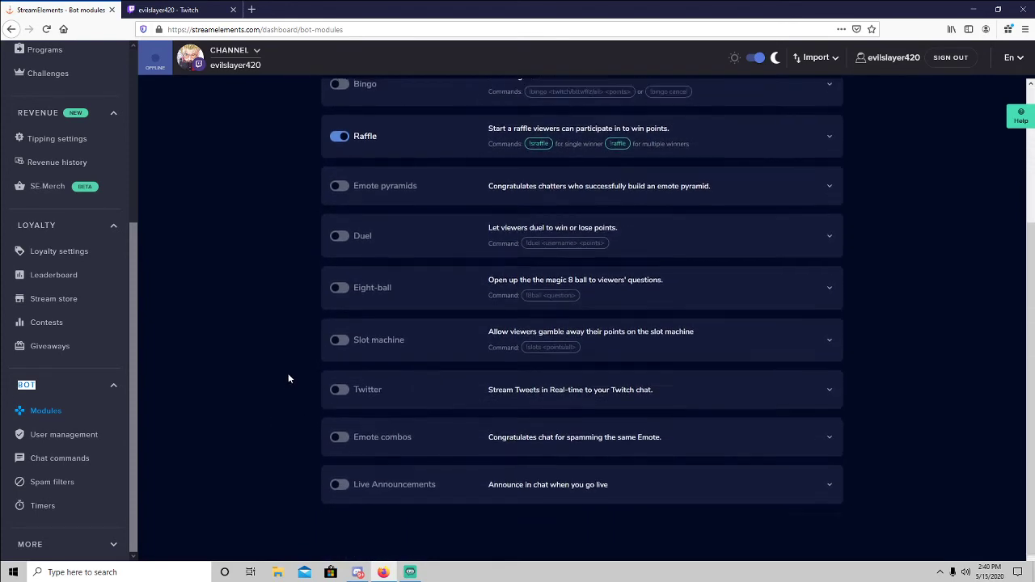
{"action": "scroll", "coordinate": [287, 384], "scroll_direction": "up", "scroll_amount": 1}
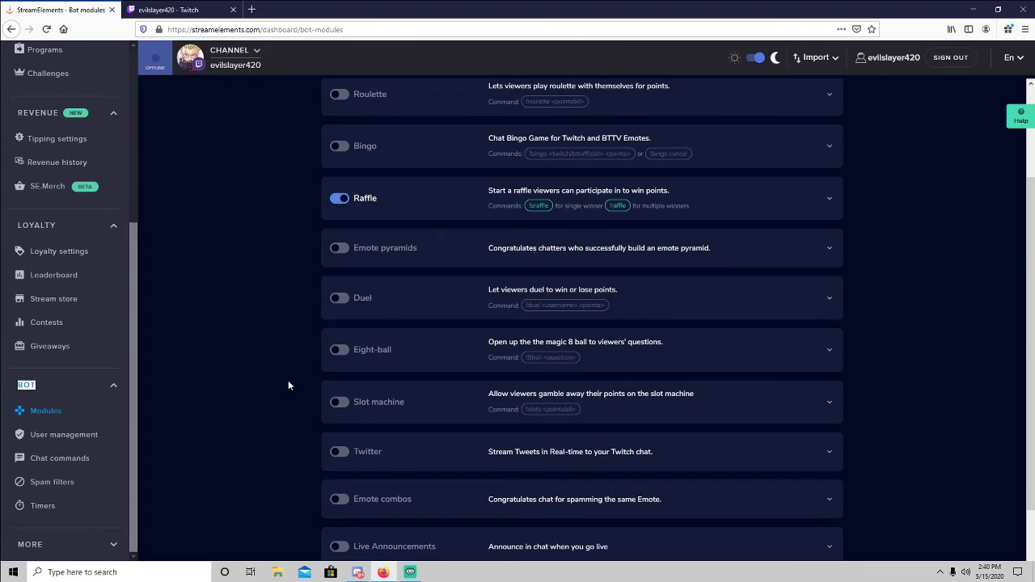
{"action": "scroll", "coordinate": [287, 380], "scroll_direction": "up", "scroll_amount": 2}
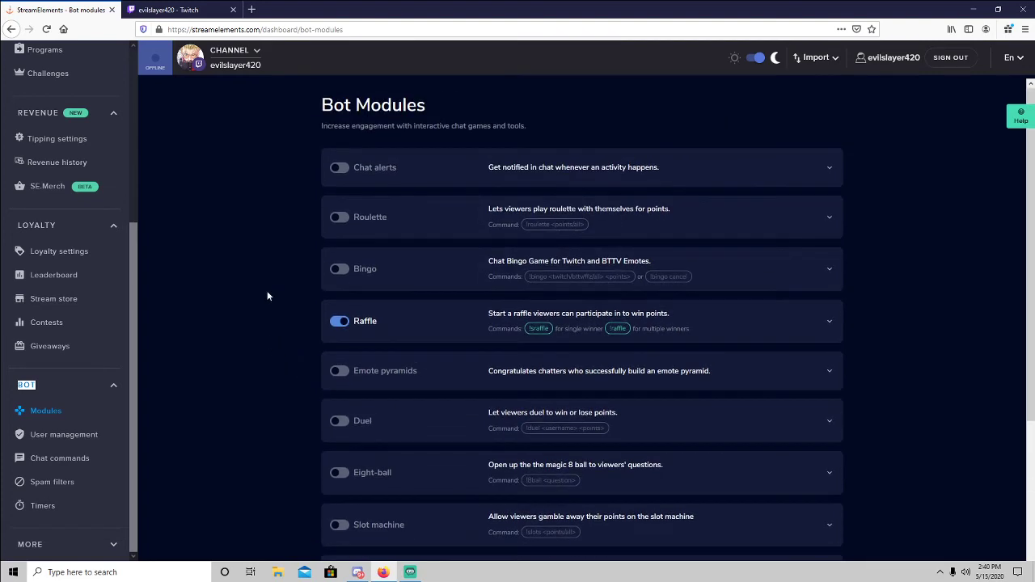
{"action": "left_click", "coordinate": [350, 175]}
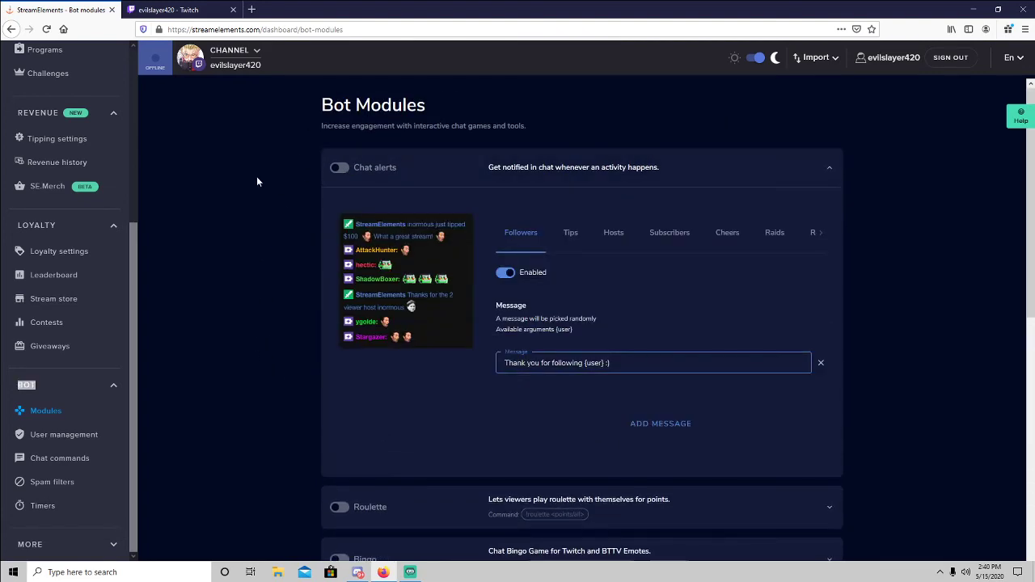
Enable the Chat alerts module and collapse its settings.
{"action": "left_click", "coordinate": [339, 170]}
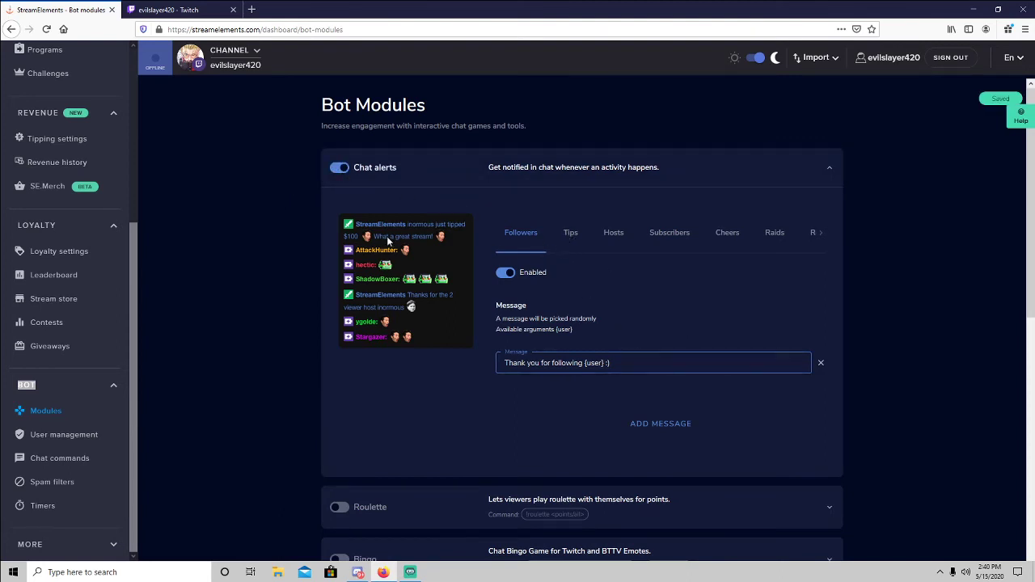
{"action": "left_click", "coordinate": [489, 170]}
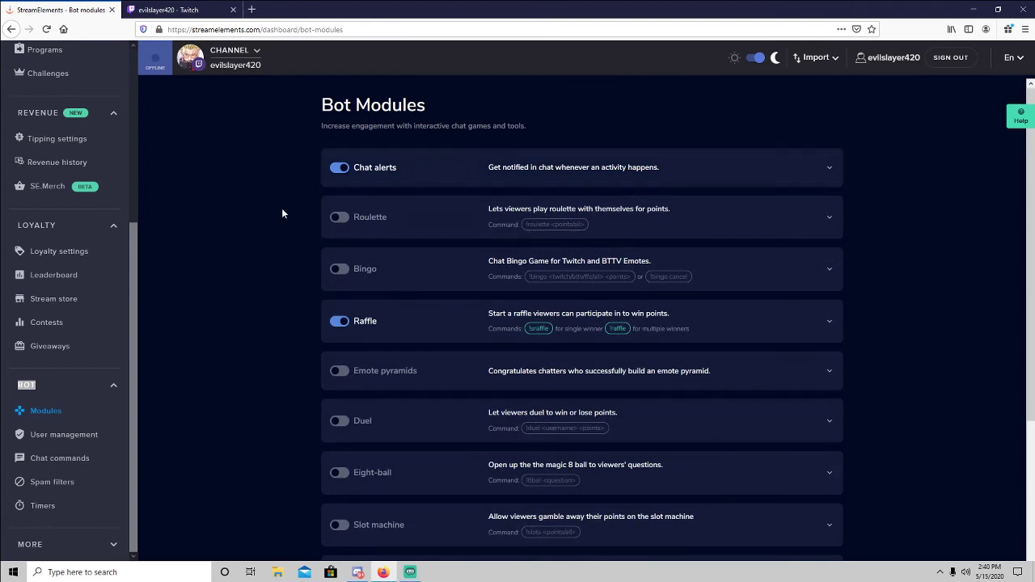
Review the settings of the Roulette and Bingo modules, leaving both collapsed.
{"action": "left_click", "coordinate": [659, 224]}
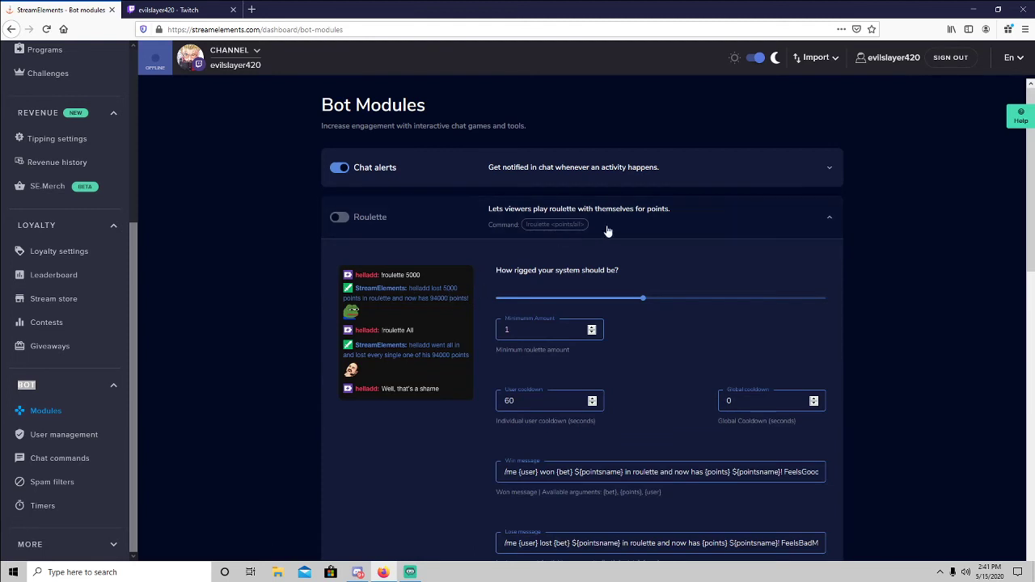
{"action": "left_click", "coordinate": [638, 221]}
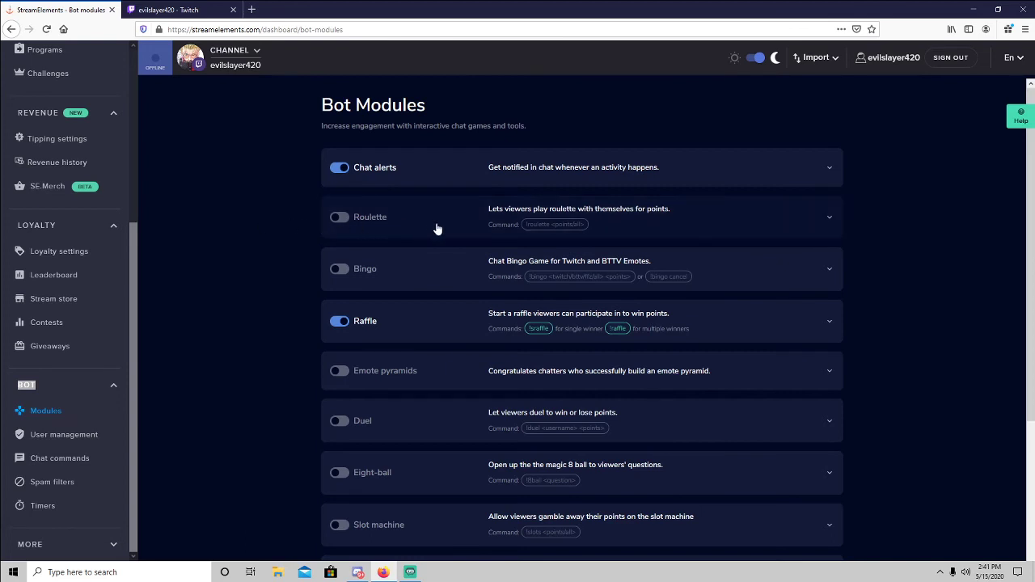
{"action": "scroll", "coordinate": [273, 230], "scroll_direction": "down", "scroll_amount": 2}
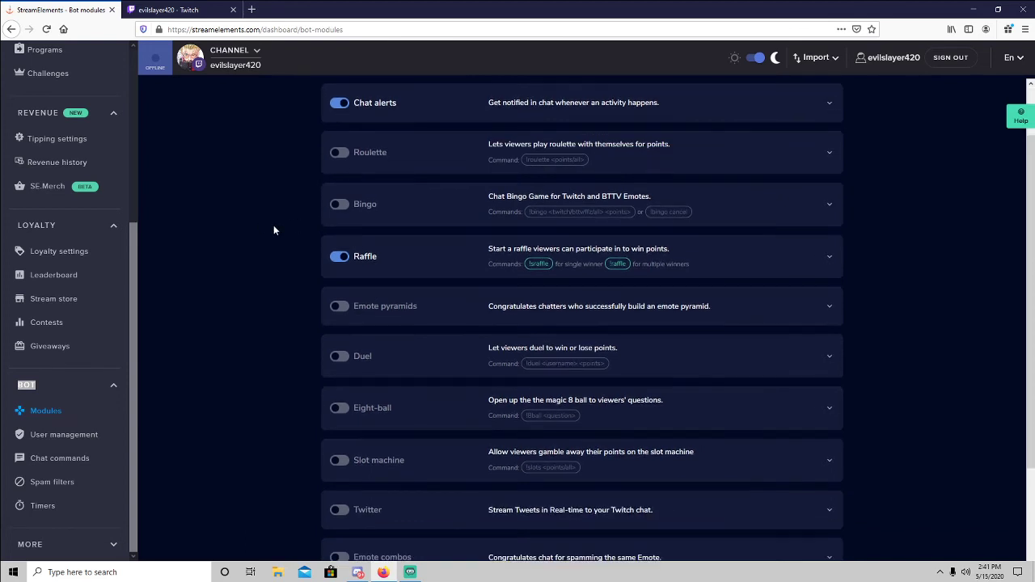
{"action": "scroll", "coordinate": [275, 231], "scroll_direction": "down", "scroll_amount": 1}
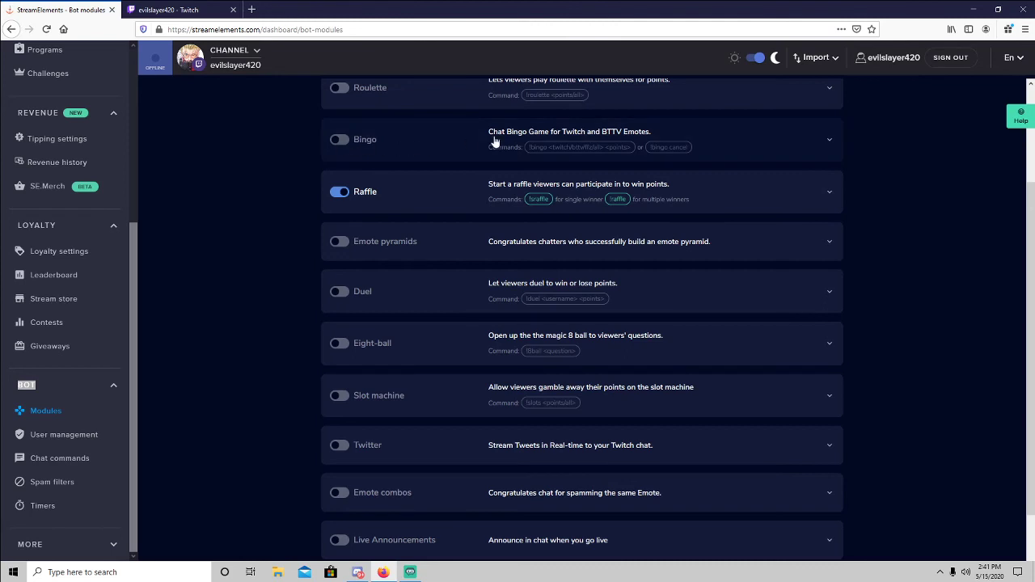
{"action": "left_click", "coordinate": [451, 144]}
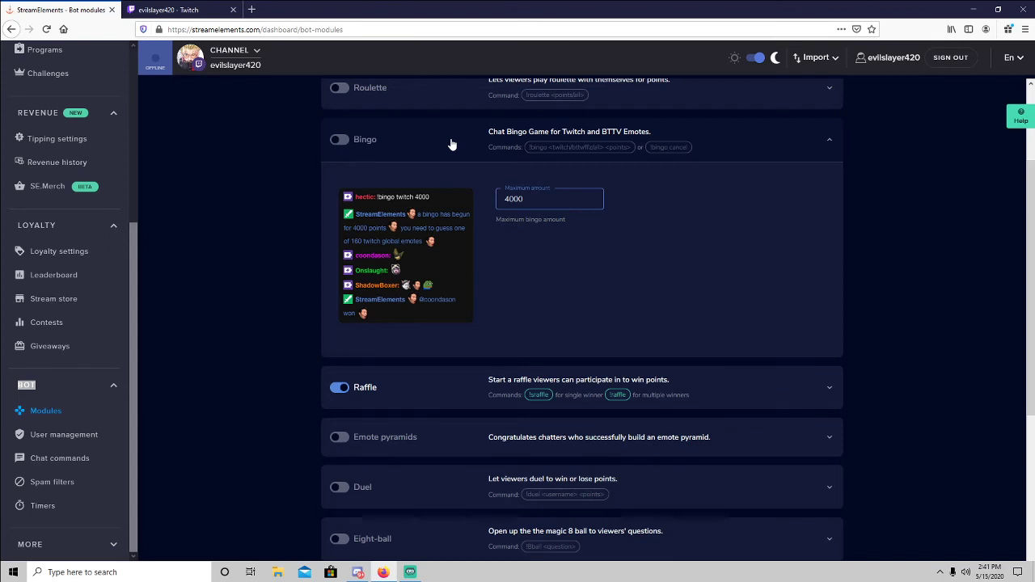
{"action": "left_click", "coordinate": [436, 145]}
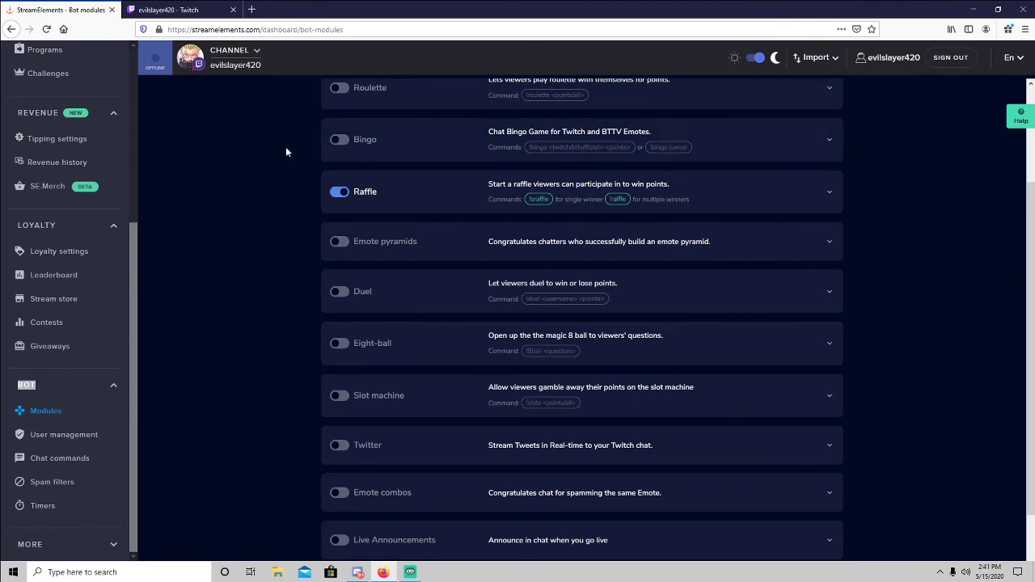
Enable the Emote pyramids module, check its width-based messages, and collapse its settings.
{"action": "scroll", "coordinate": [301, 158], "scroll_direction": "down", "scroll_amount": 2}
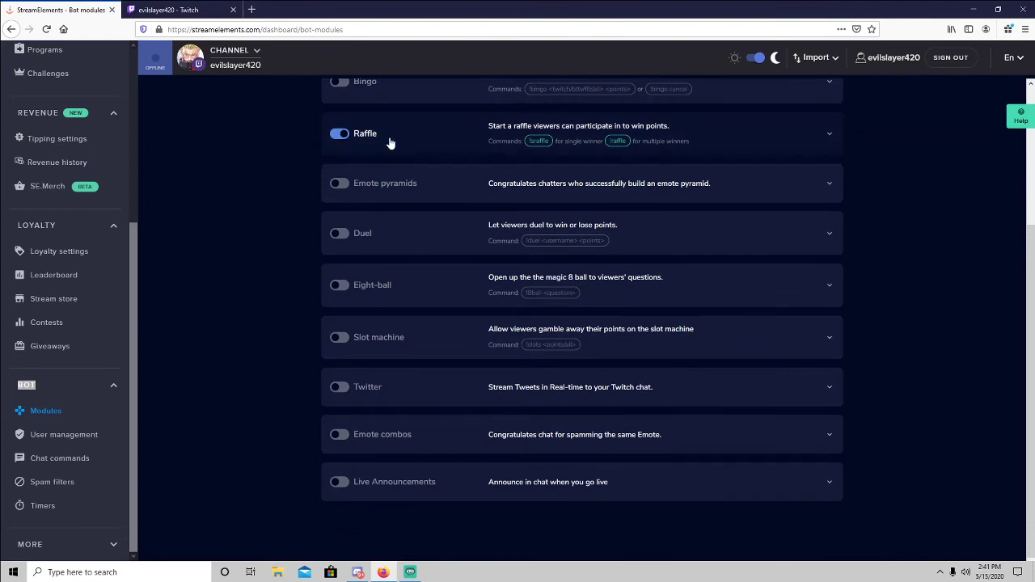
{"action": "left_click", "coordinate": [357, 187]}
{"action": "left_click", "coordinate": [339, 184]}
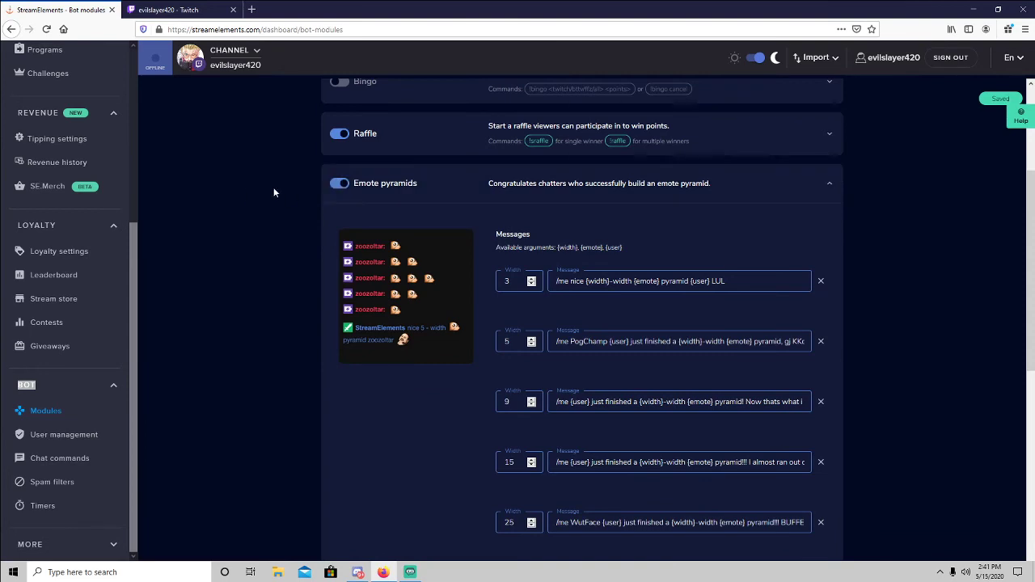
{"action": "scroll", "coordinate": [323, 198], "scroll_direction": "down", "scroll_amount": 3}
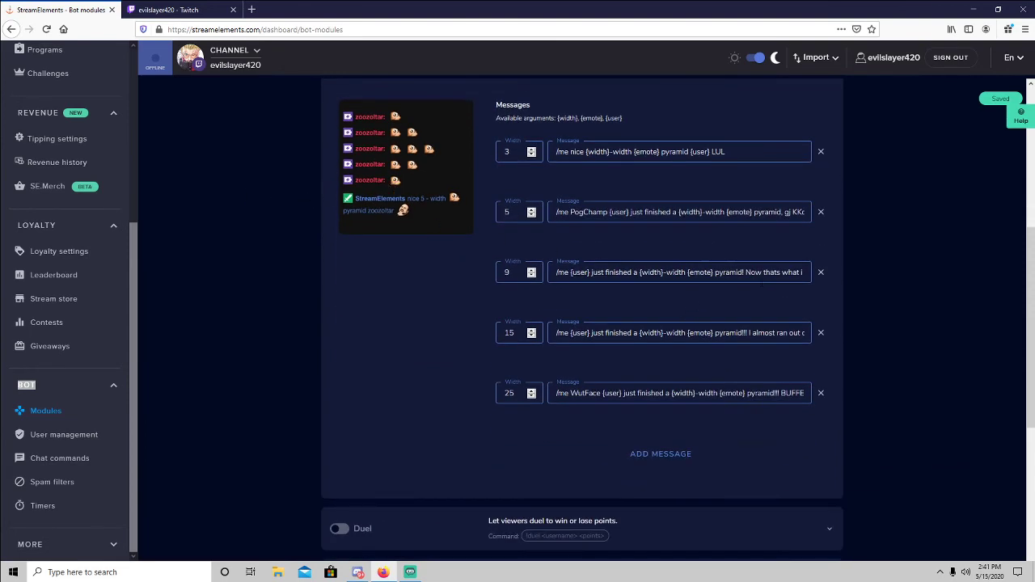
{"action": "scroll", "coordinate": [259, 277], "scroll_direction": "up", "scroll_amount": 3}
{"action": "left_click", "coordinate": [323, 260]}
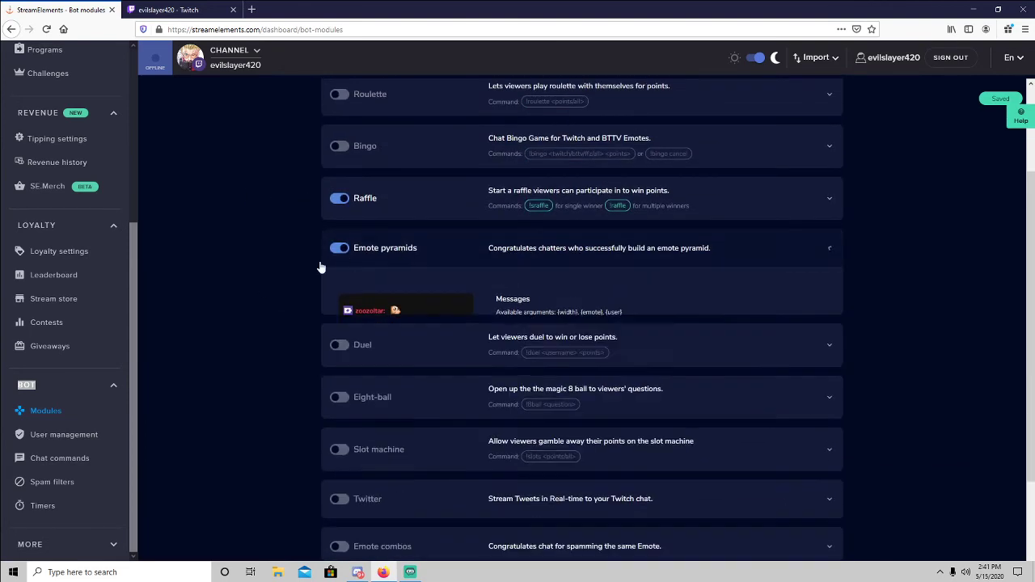
Enable the Duel module, review its cooldown and response settings, and enable the Eight-ball module.
{"action": "scroll", "coordinate": [307, 259], "scroll_direction": "down", "scroll_amount": 1}
{"action": "left_click", "coordinate": [364, 233]}
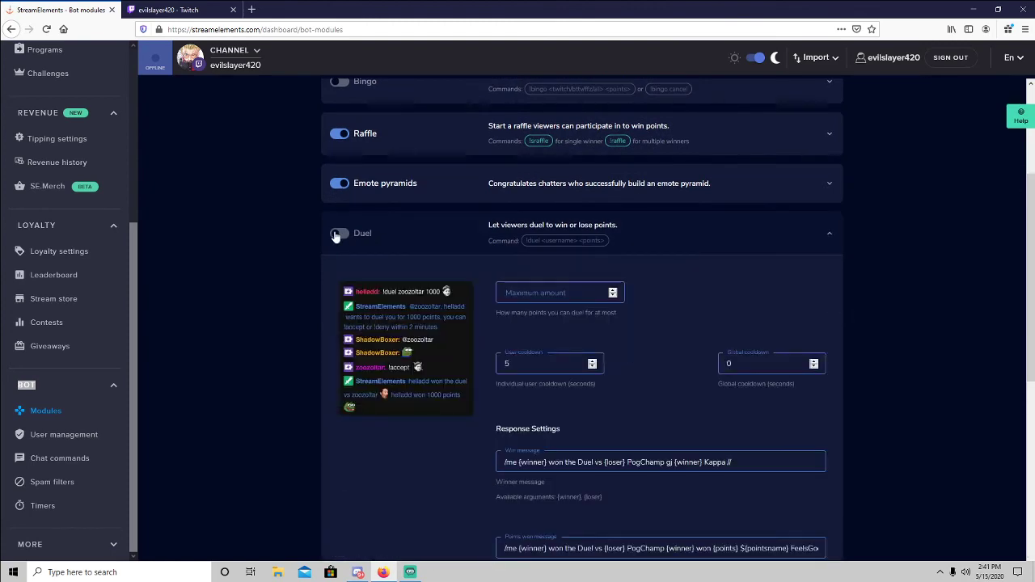
{"action": "left_click", "coordinate": [338, 233]}
{"action": "scroll", "coordinate": [284, 253], "scroll_direction": "down", "scroll_amount": 2}
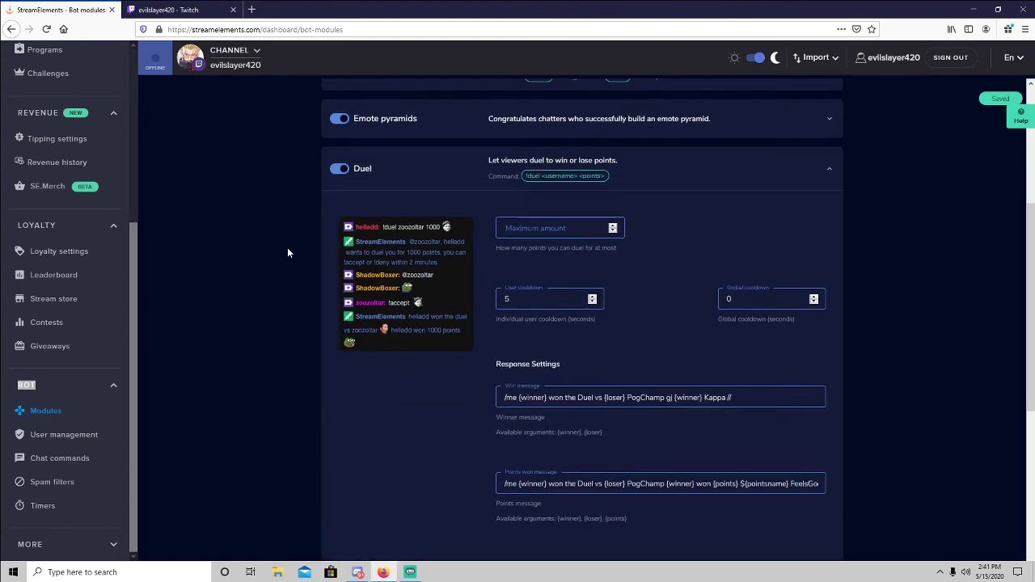
{"action": "scroll", "coordinate": [287, 253], "scroll_direction": "up", "scroll_amount": 2}
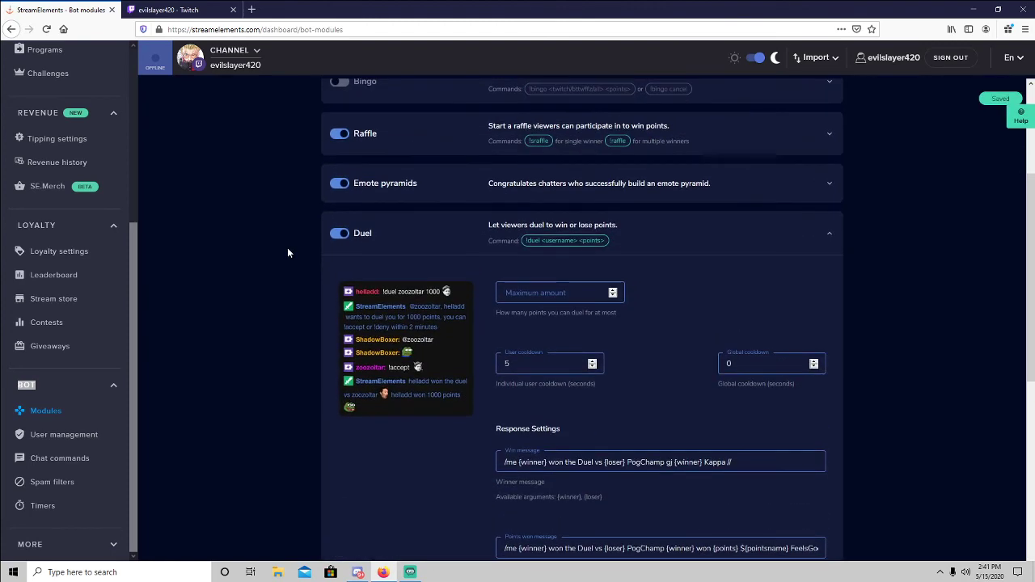
{"action": "left_click", "coordinate": [459, 242]}
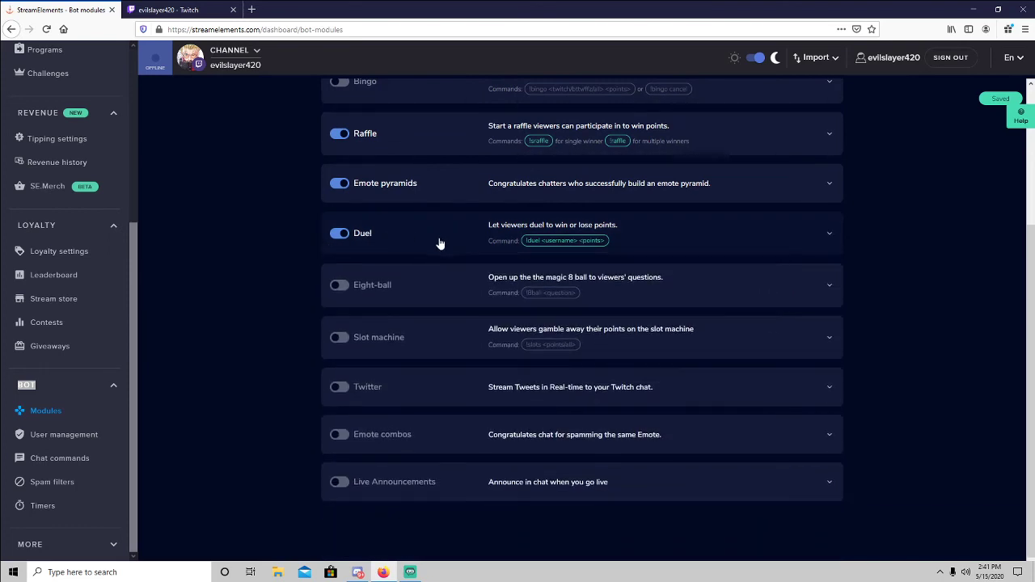
{"action": "left_click", "coordinate": [663, 242]}
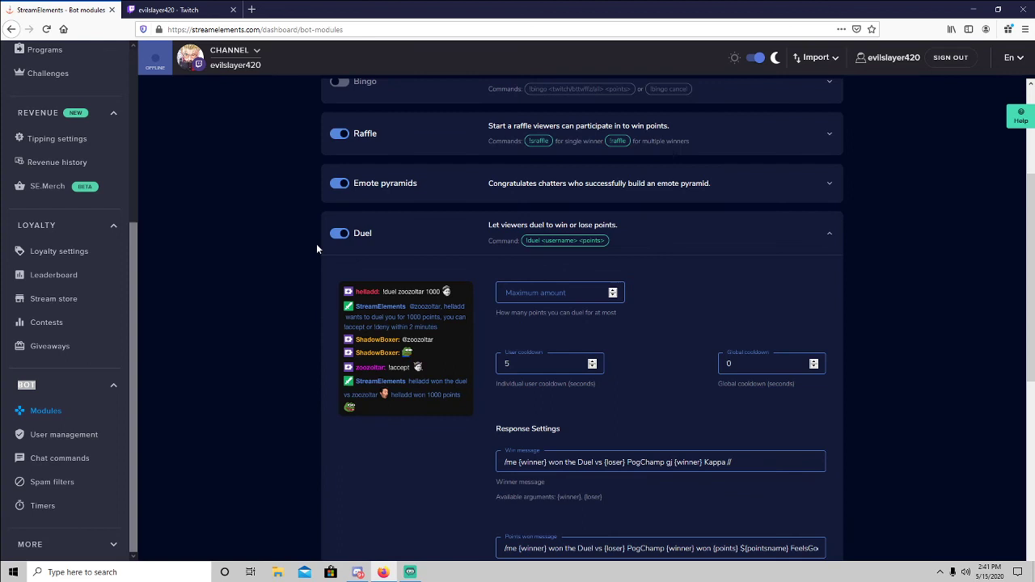
{"action": "left_click", "coordinate": [477, 239]}
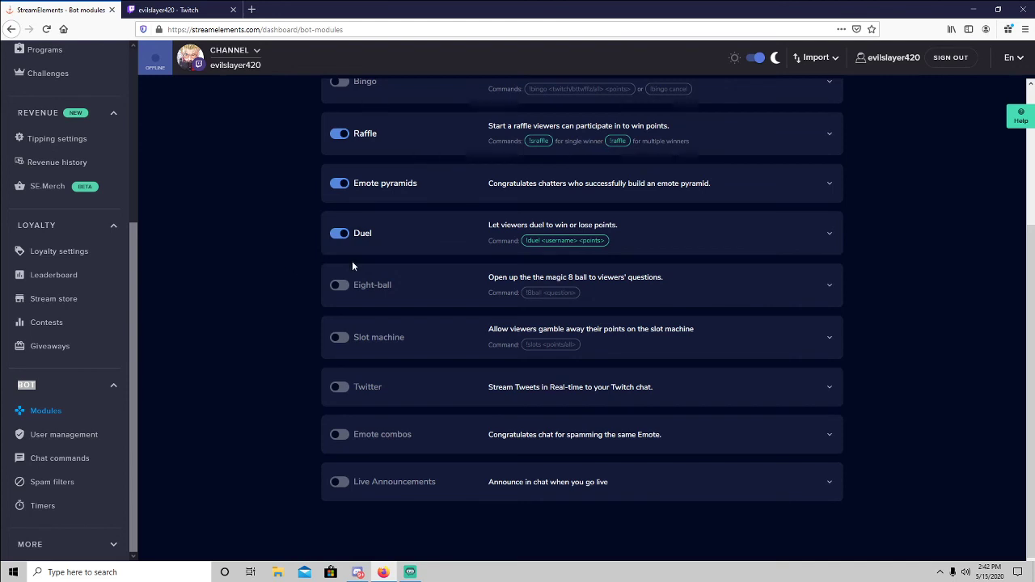
{"action": "left_click", "coordinate": [339, 286]}
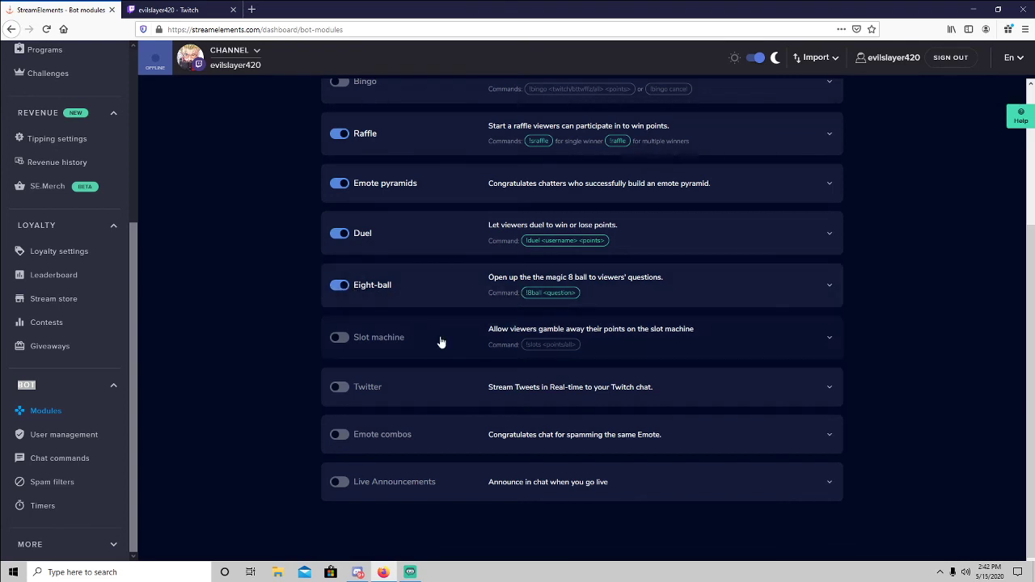
Examine the Slot machine module's odds, minimum points, emotes and sample chat, leaving it collapsed.
{"action": "left_click", "coordinate": [465, 342]}
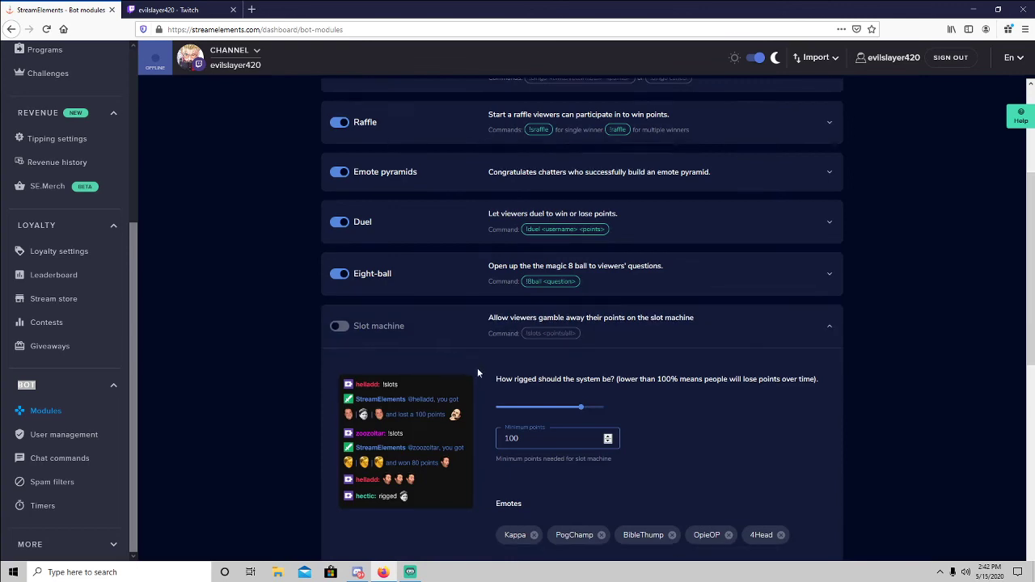
{"action": "scroll", "coordinate": [469, 364], "scroll_direction": "down", "scroll_amount": 2}
{"action": "scroll", "coordinate": [457, 359], "scroll_direction": "down", "scroll_amount": 6}
{"action": "scroll", "coordinate": [409, 361], "scroll_direction": "up", "scroll_amount": 8}
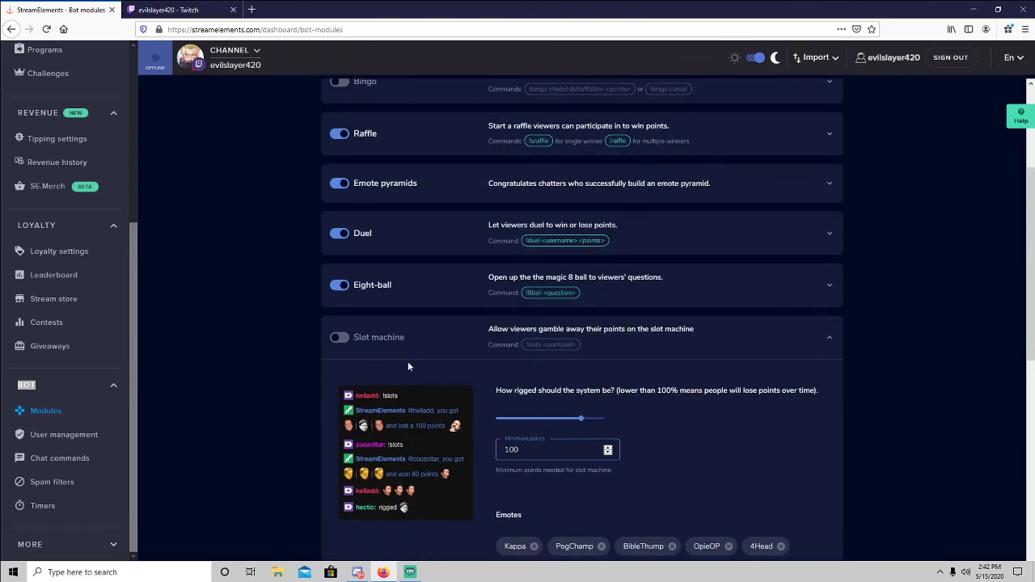
{"action": "left_click", "coordinate": [408, 356]}
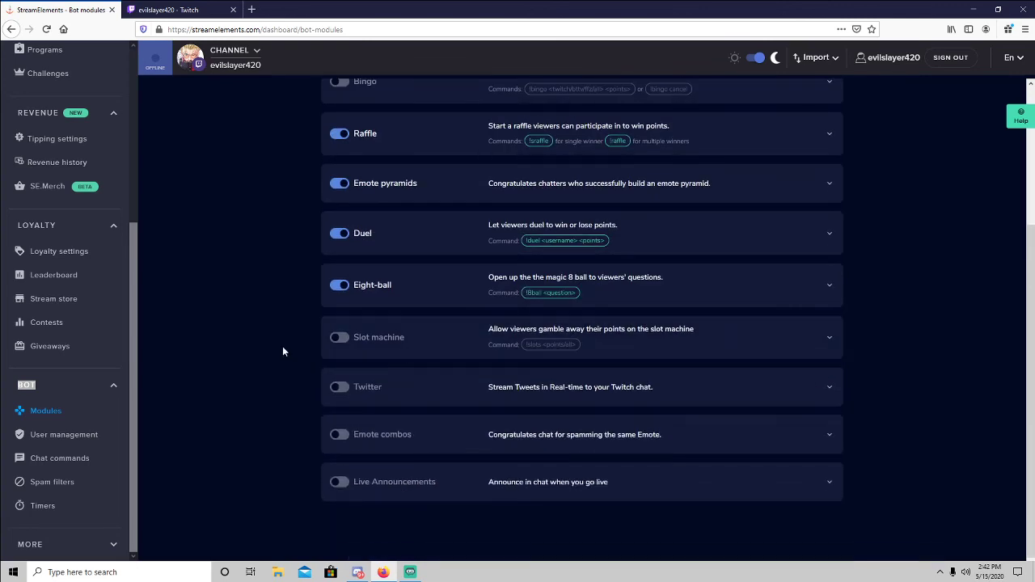
{"action": "left_click", "coordinate": [415, 339]}
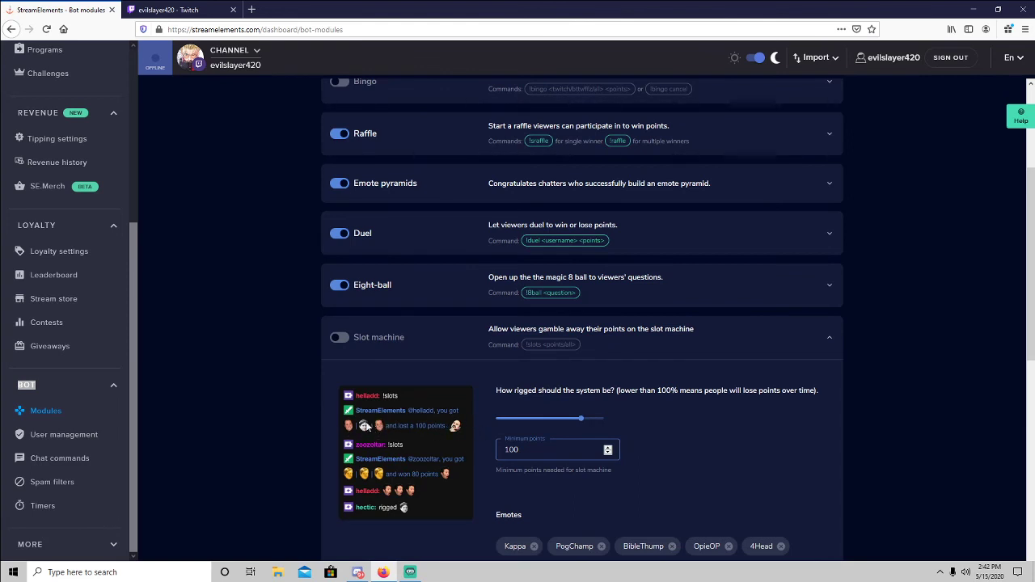
{"action": "left_click", "coordinate": [393, 337]}
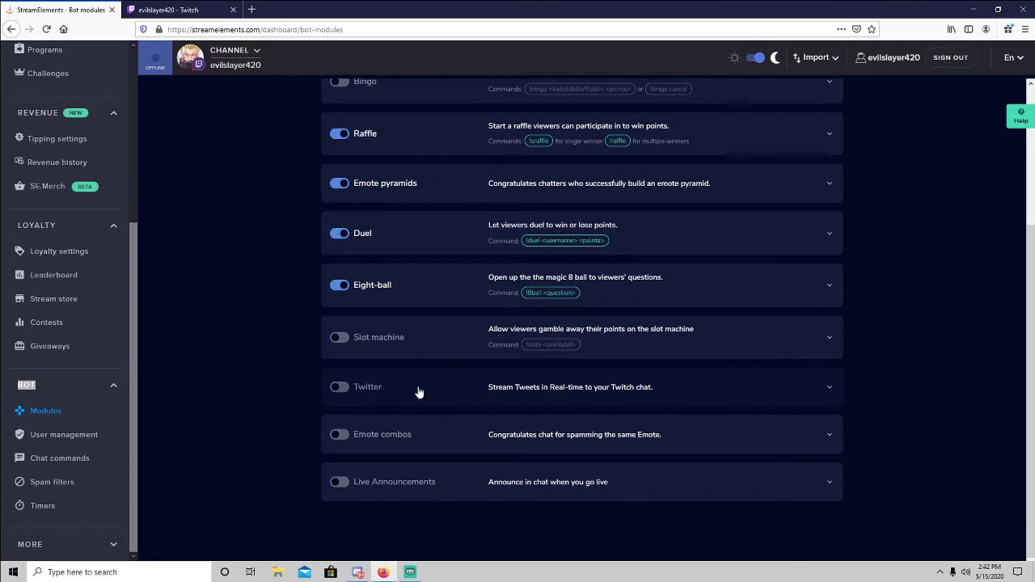
Enable the Emote combos and Live Announcements modules.
{"action": "left_click", "coordinate": [343, 437]}
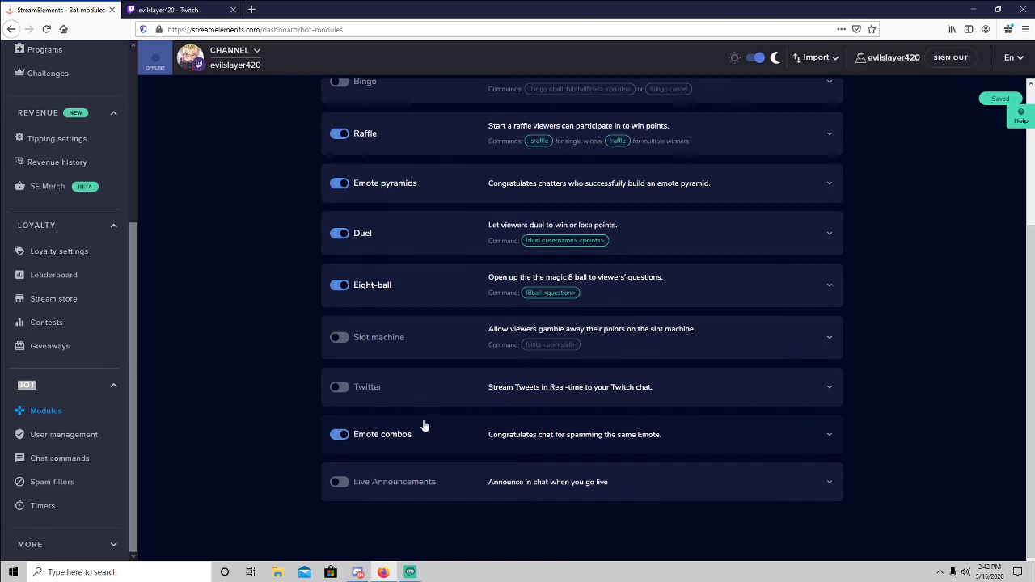
{"action": "left_click", "coordinate": [353, 482]}
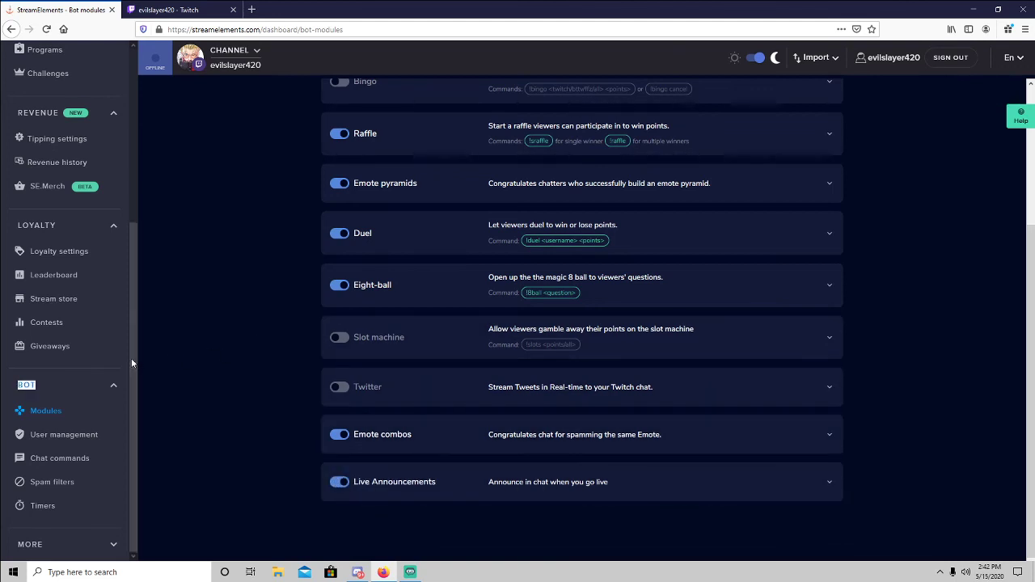
{"action": "scroll", "coordinate": [132, 390], "scroll_direction": "up", "scroll_amount": 2}
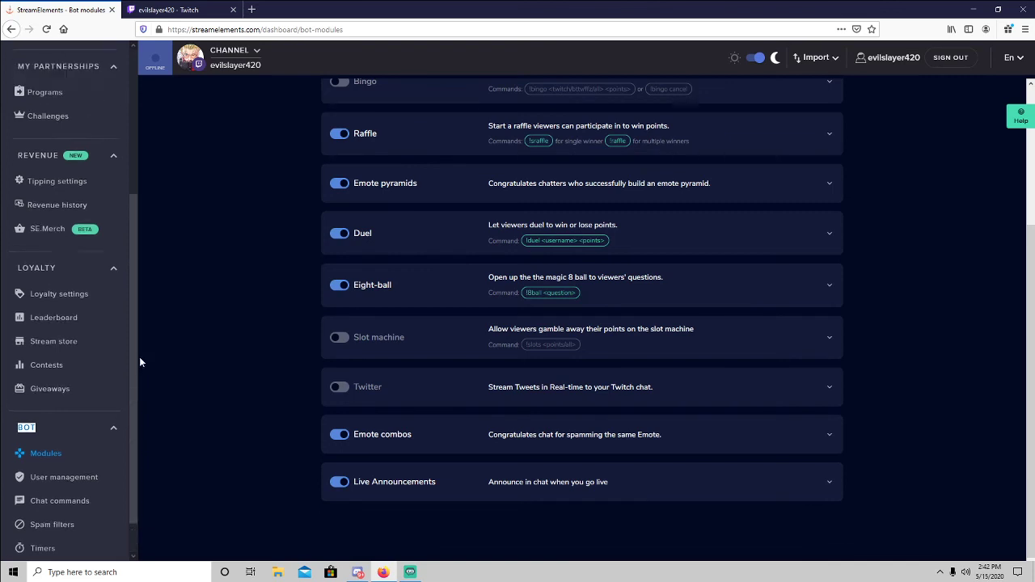
{"action": "scroll", "coordinate": [237, 343], "scroll_direction": "up", "scroll_amount": 3}
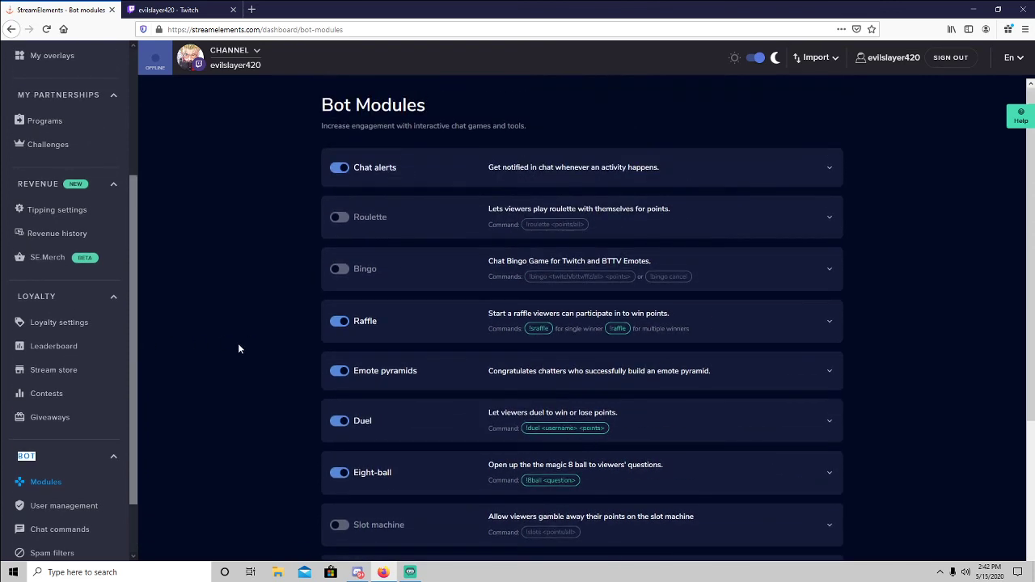
{"action": "mouse_move", "coordinate": [131, 303]}
{"action": "left_mouse_down"}
{"action": "mouse_move", "coordinate": [132, 353]}
{"action": "mouse_move", "coordinate": [144, 294]}
{"action": "mouse_move", "coordinate": [121, 140]}
{"action": "mouse_move", "coordinate": [139, 153]}
{"action": "mouse_move", "coordinate": [140, 302]}
{"action": "left_mouse_up"}
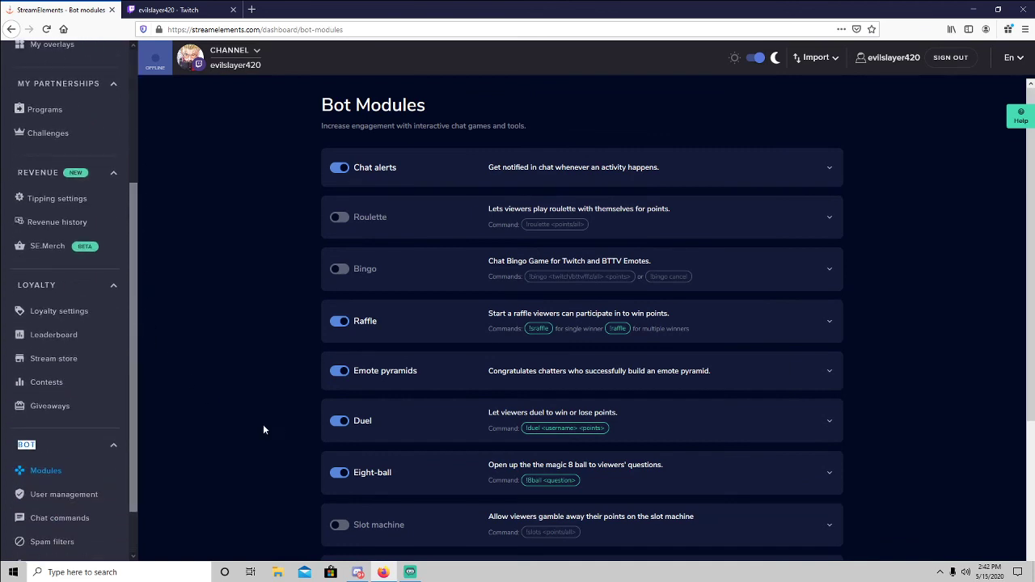
{"action": "scroll", "coordinate": [282, 421], "scroll_direction": "down", "scroll_amount": 3}
{"action": "scroll", "coordinate": [282, 412], "scroll_direction": "up", "scroll_amount": 3}
{"action": "scroll", "coordinate": [253, 363], "scroll_direction": "down", "scroll_amount": 2}
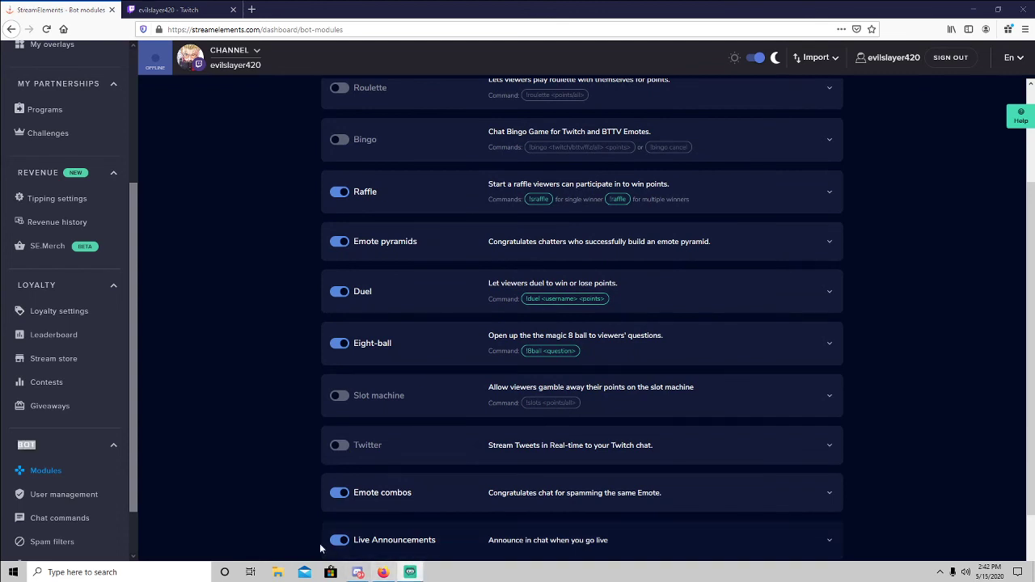
{"action": "left_click", "coordinate": [410, 572]}
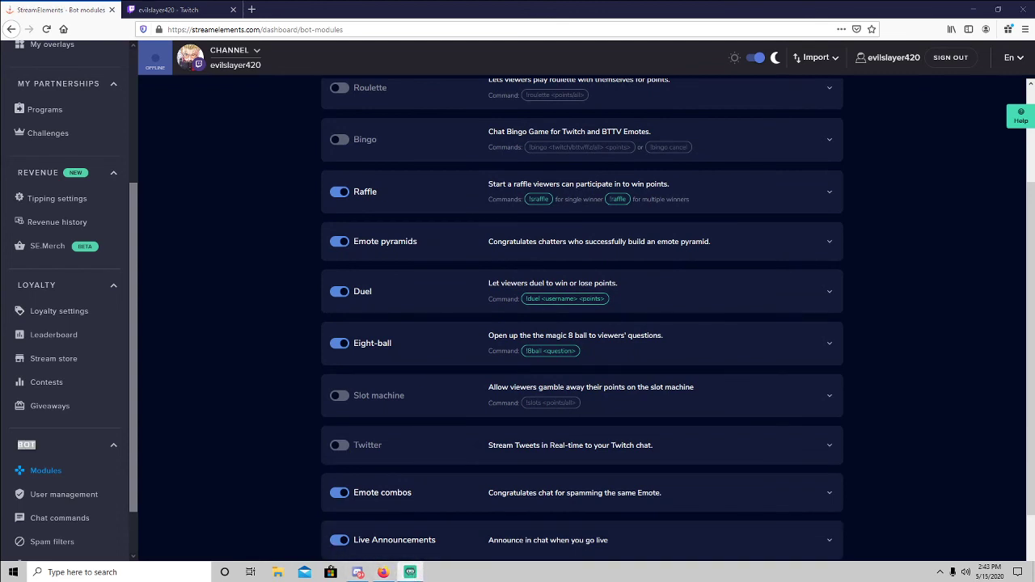